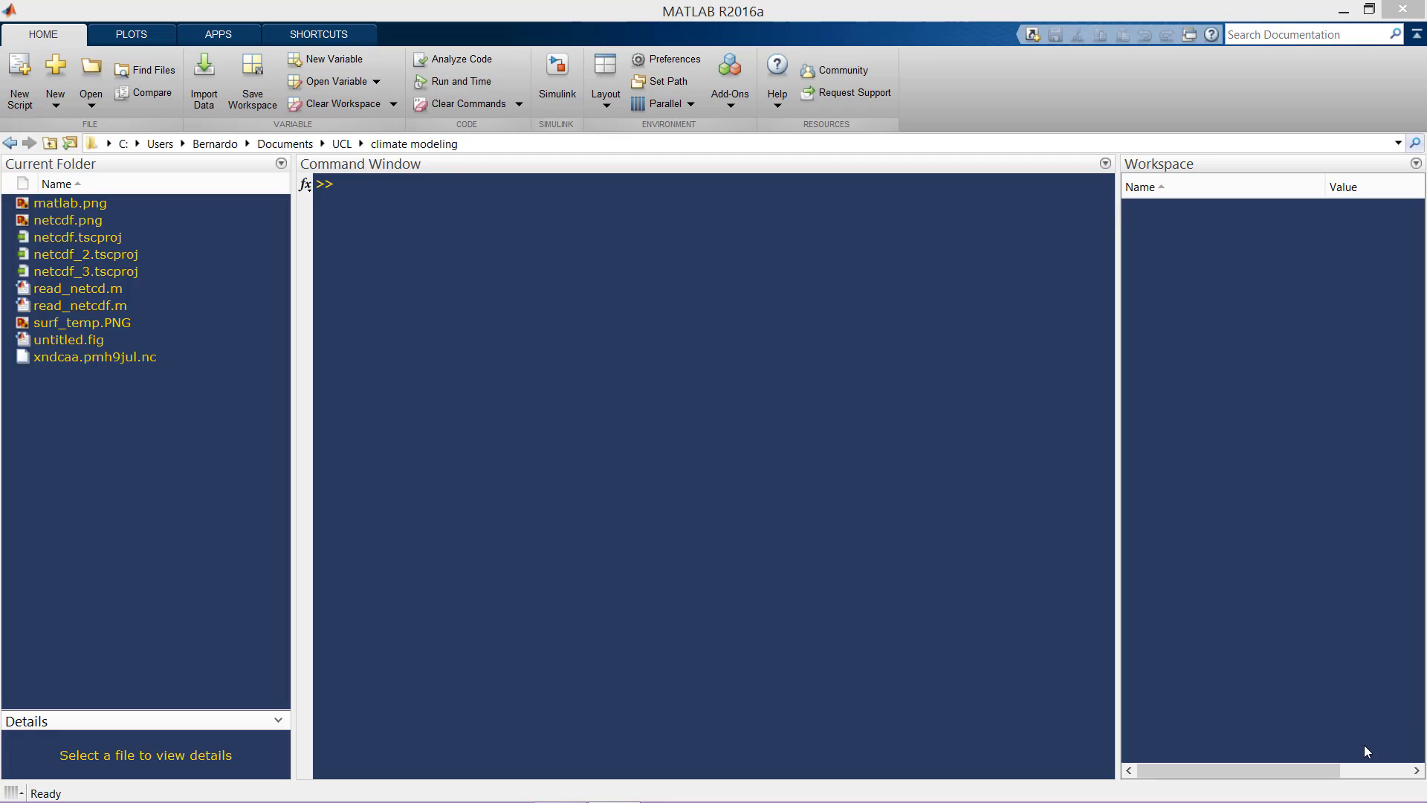
# Set filename to 'xndcaa.pmh9jul.nc' and enter ncdisp(filename) to list the file header.
pyautogui.click(935, 345)
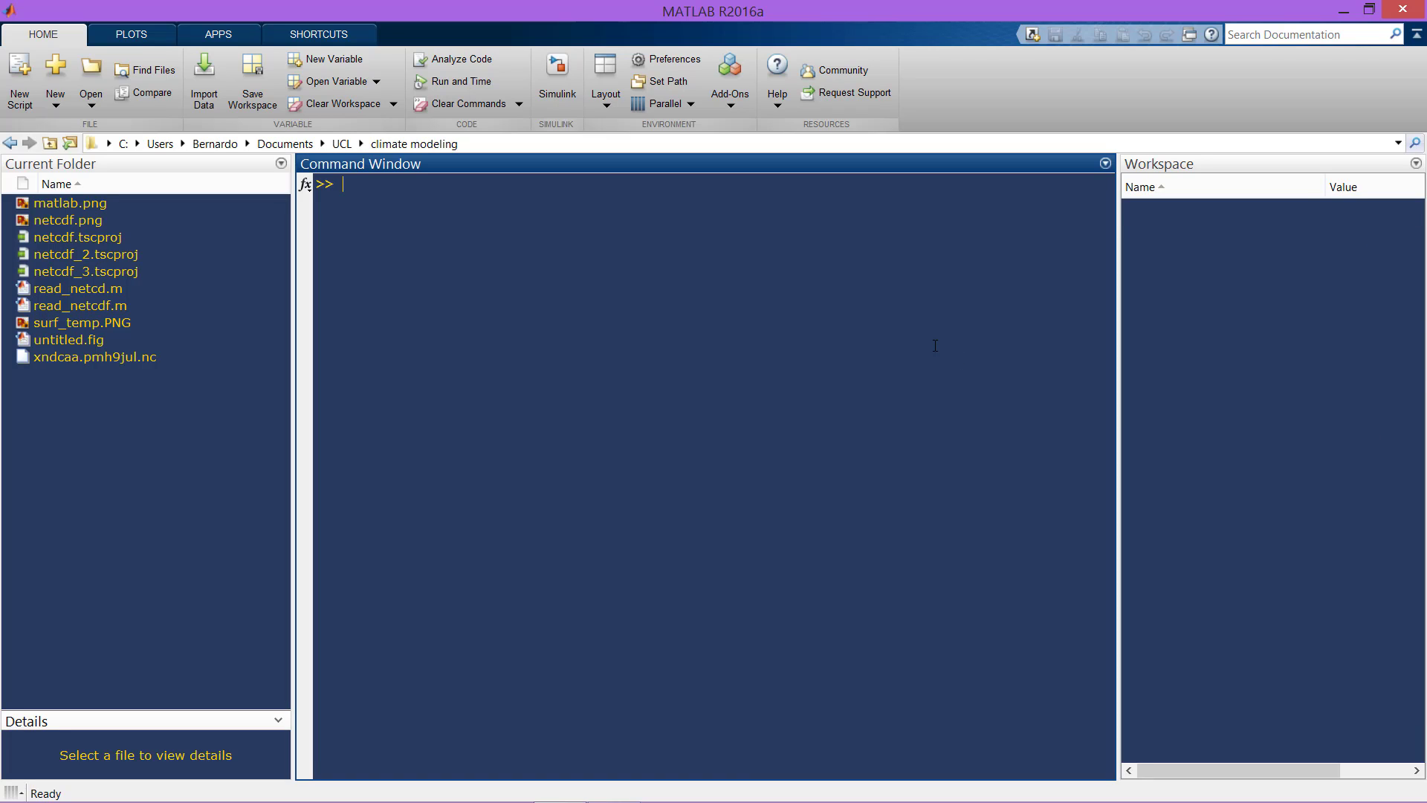
pyautogui.write("filename='xndcaa.pmh9jul.nc'")
pyautogui.press('Return')
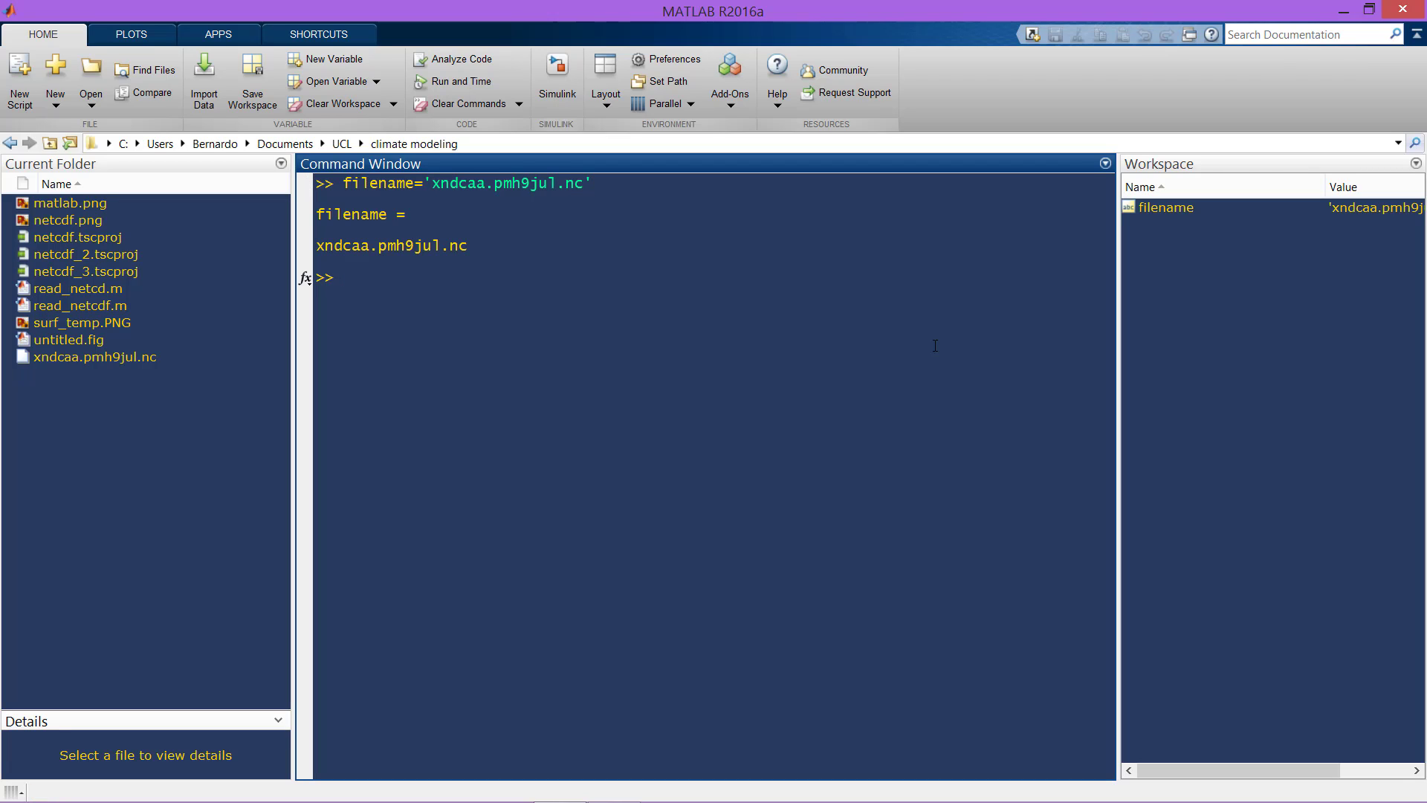
pyautogui.write('ncdisp(filename')
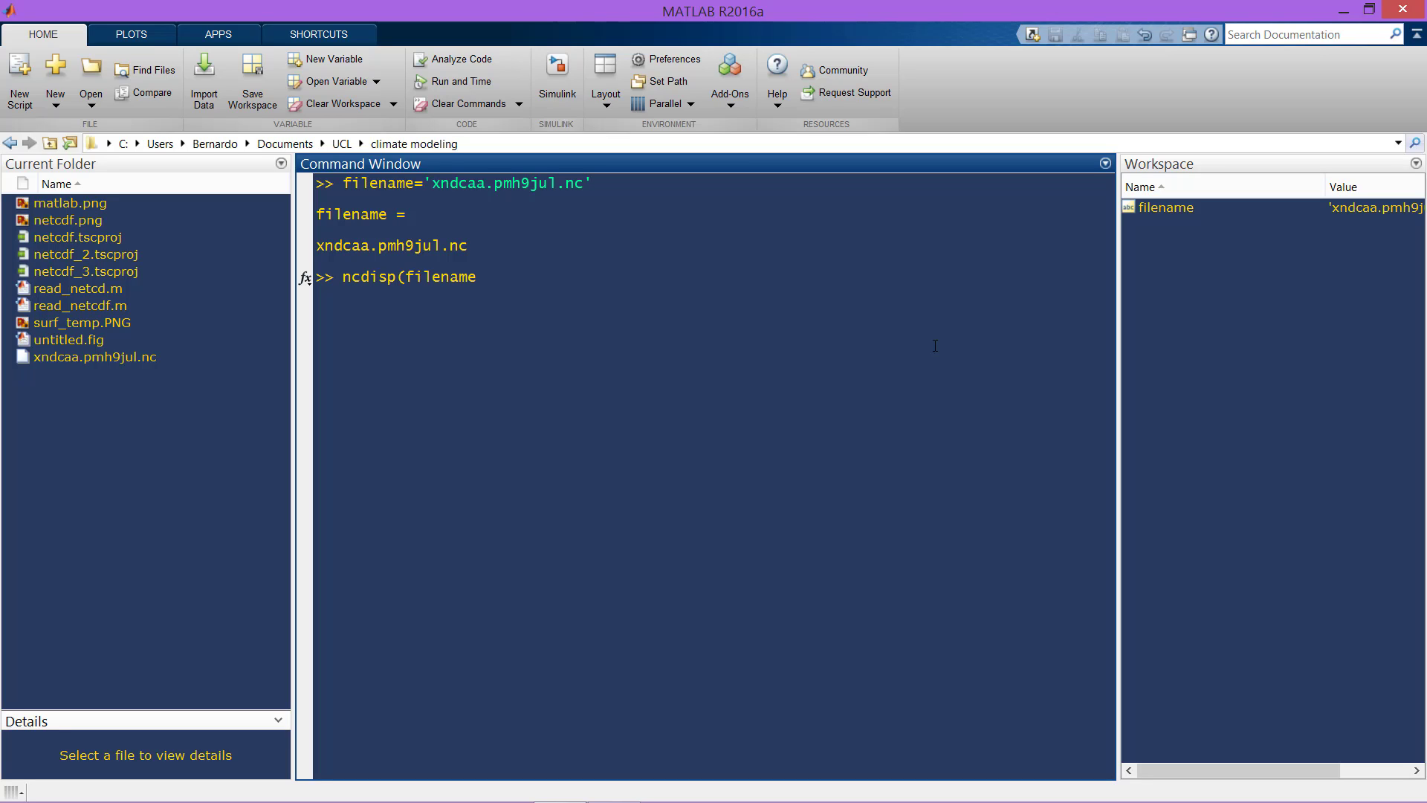
pyautogui.write(')')
pyautogui.press('Return')
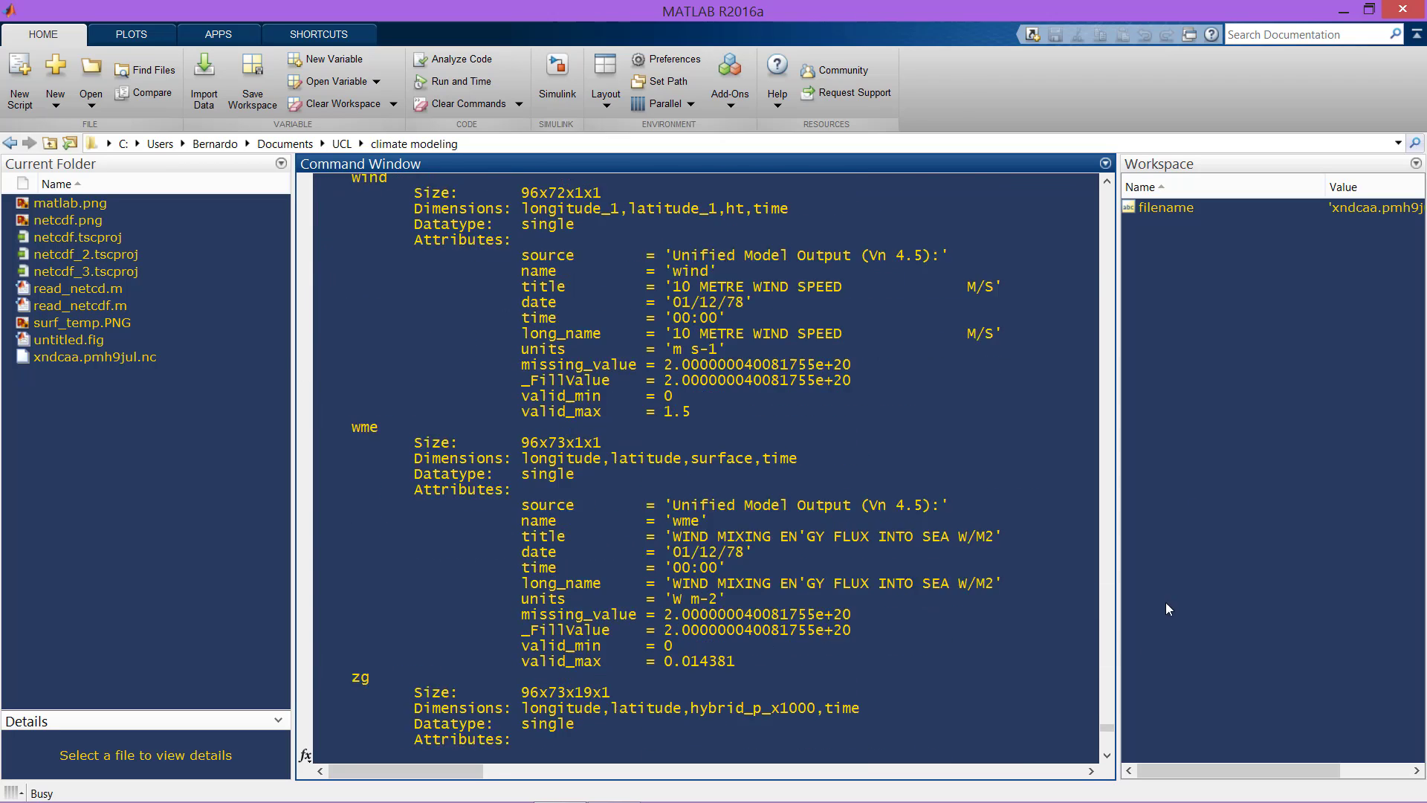
pyautogui.moveTo(1111, 749); pyautogui.dragTo(1082, 144)
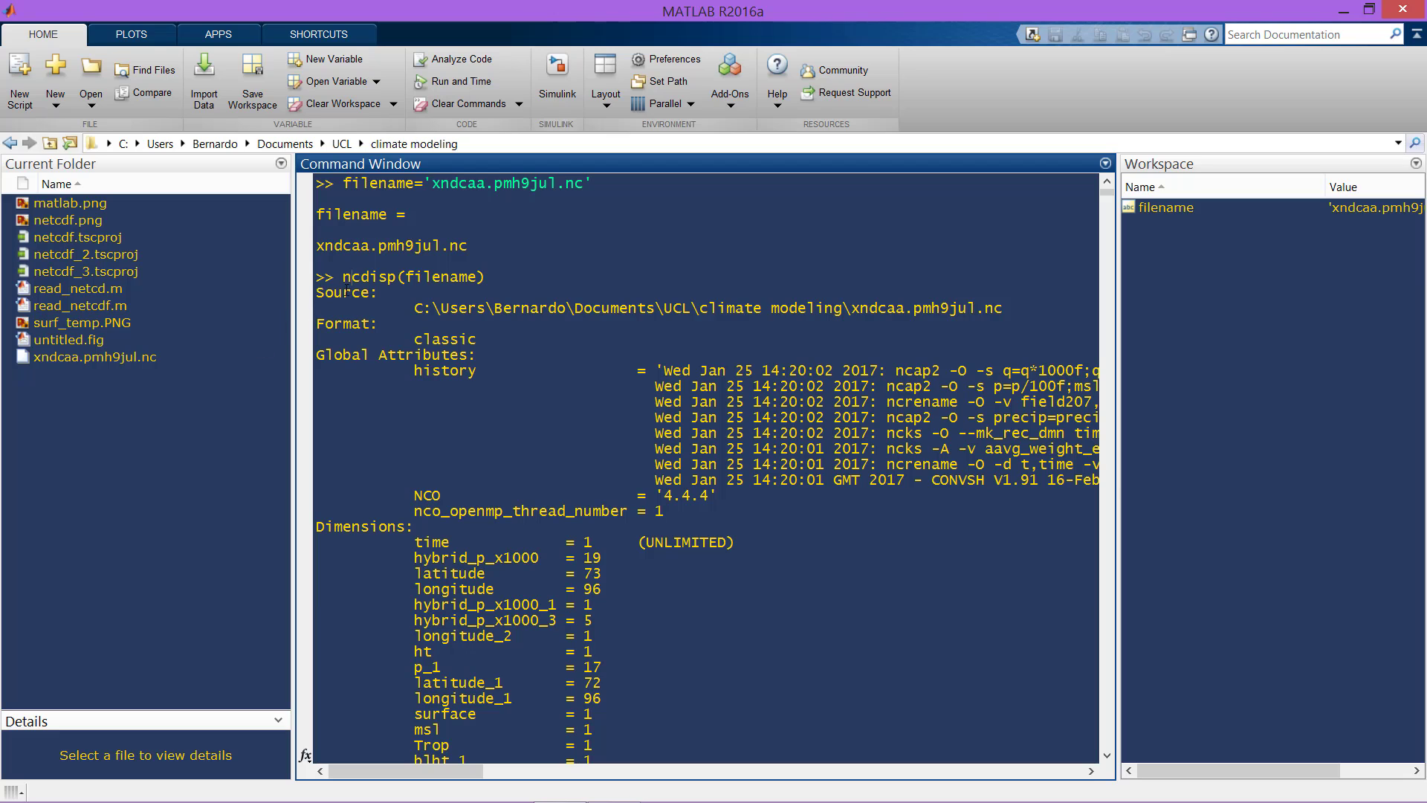
pyautogui.moveTo(315, 292); pyautogui.dragTo(637, 307)
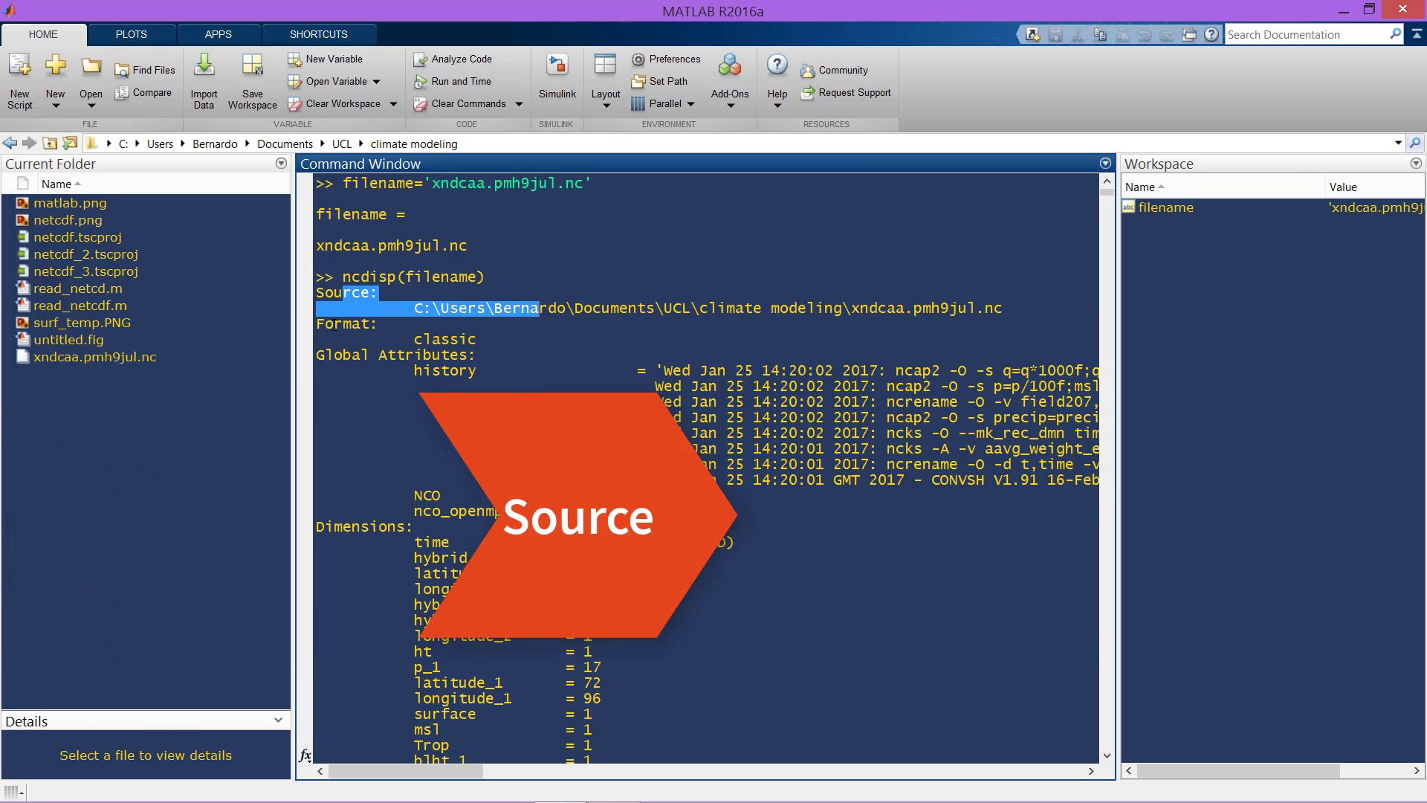
pyautogui.moveTo(333, 323); pyautogui.dragTo(470, 338)
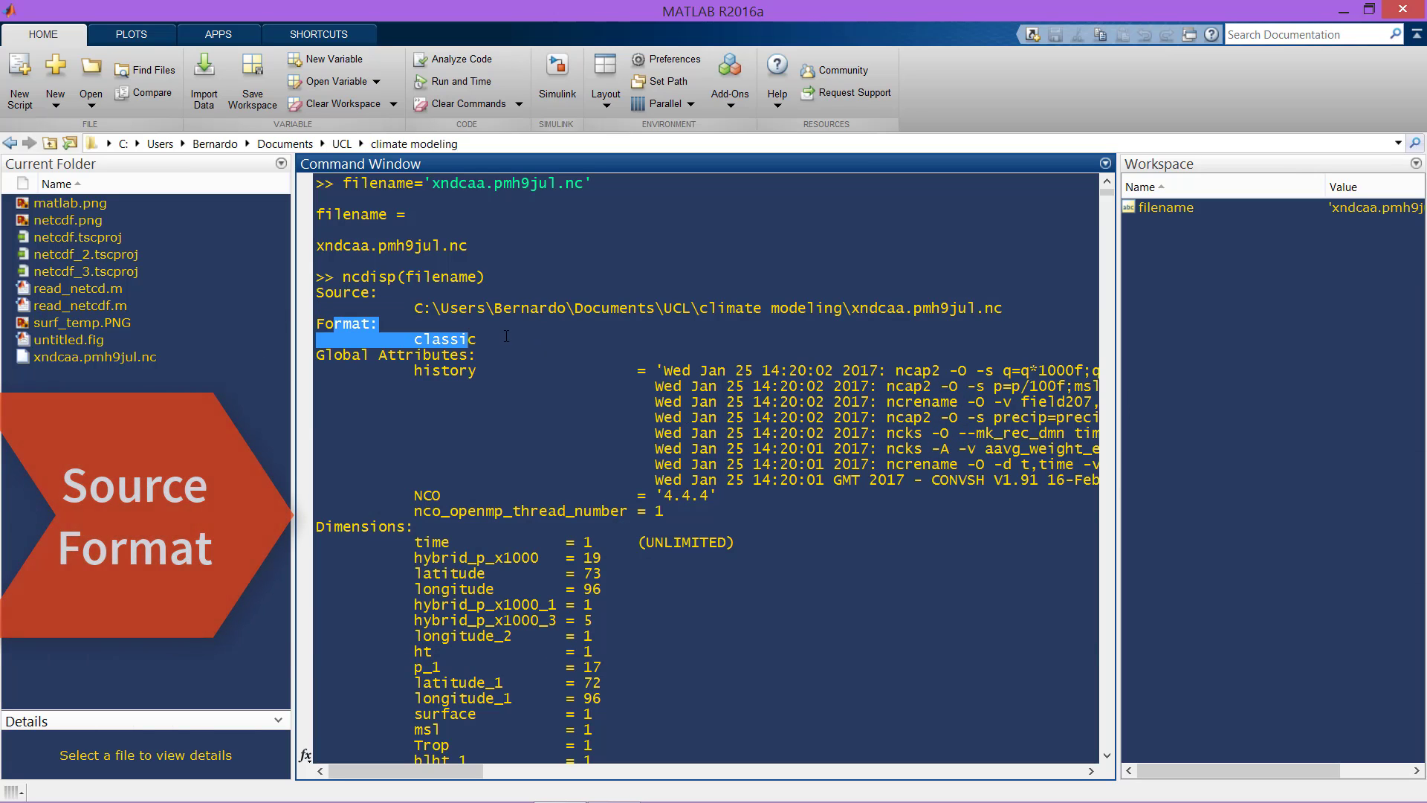
pyautogui.click(507, 336)
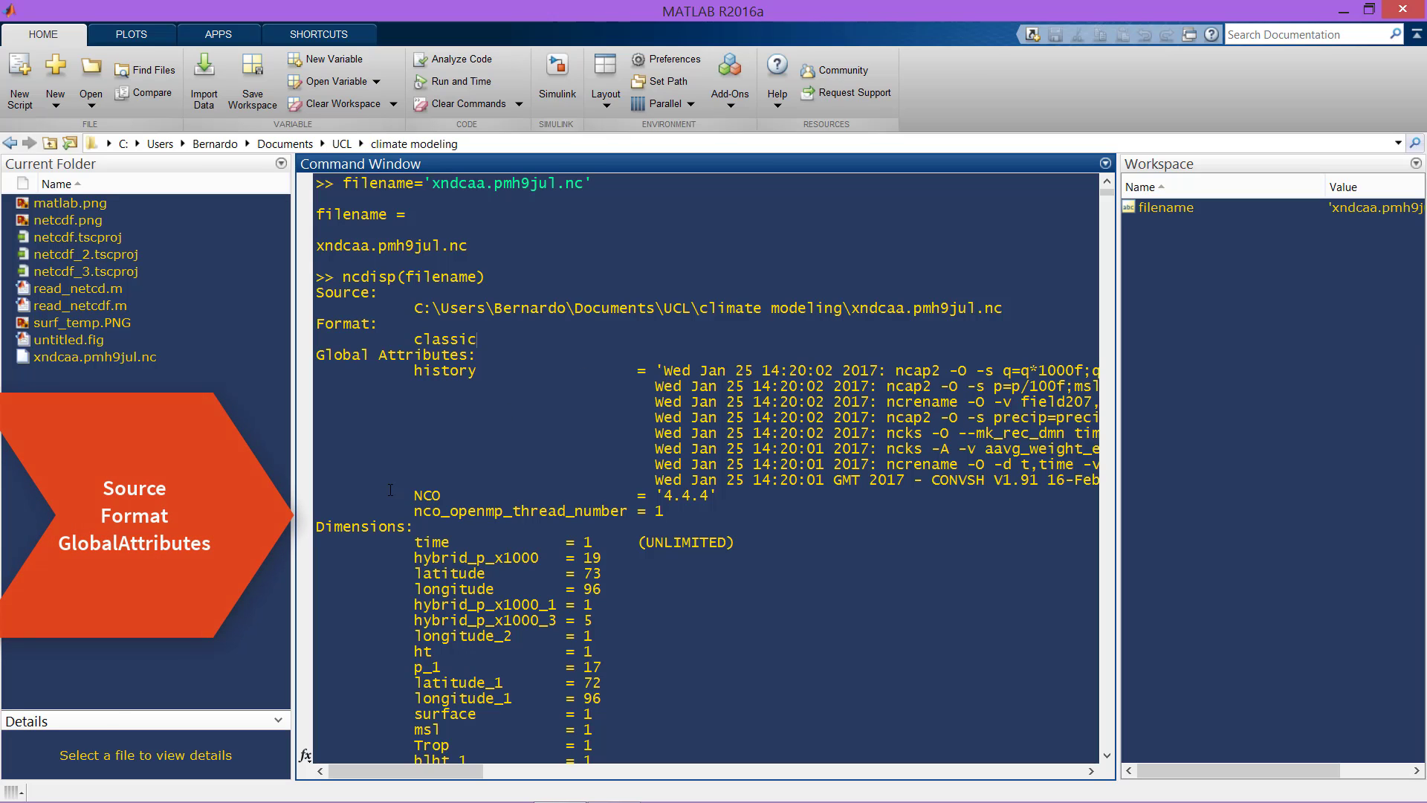
pyautogui.moveTo(325, 526); pyautogui.dragTo(456, 559)
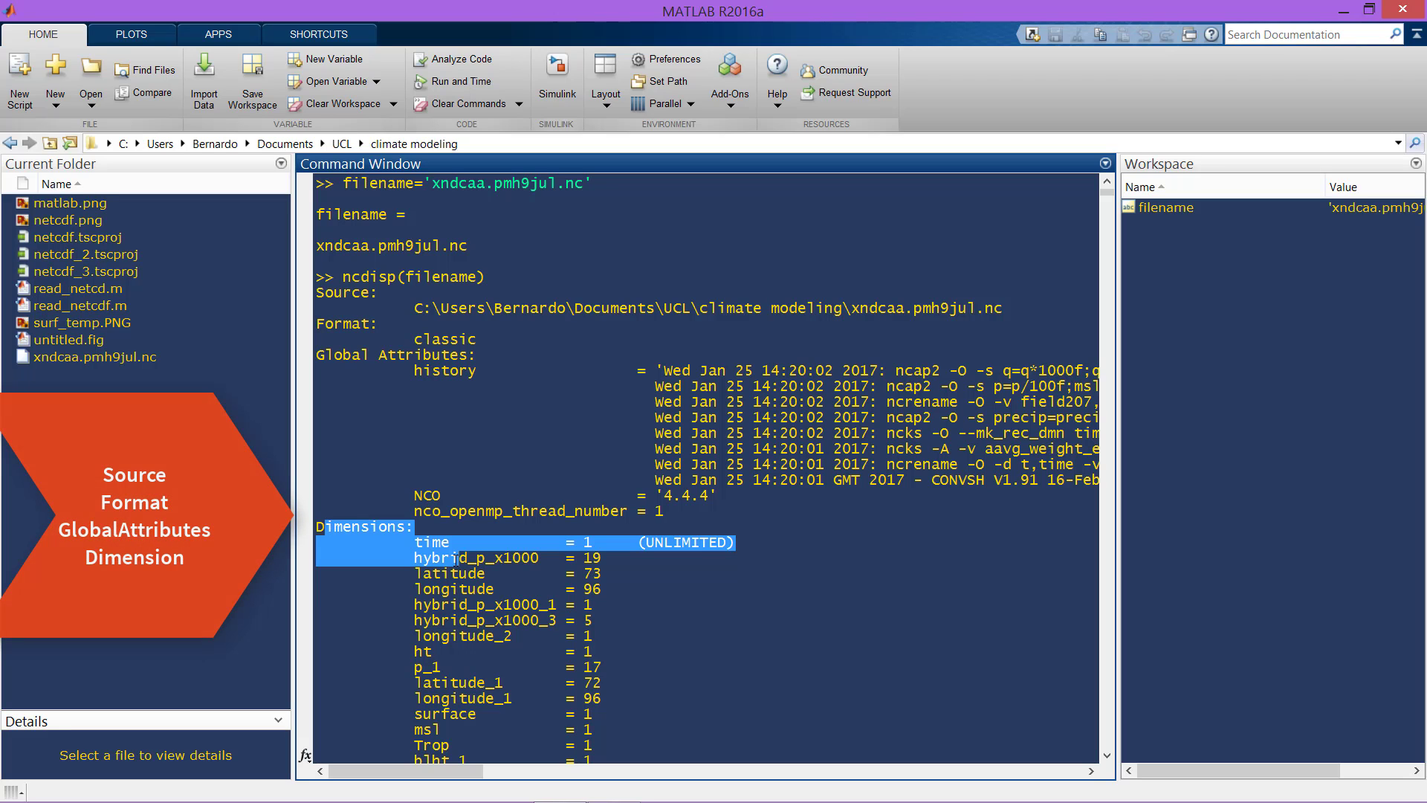
pyautogui.scroll(-1, 437, 473)
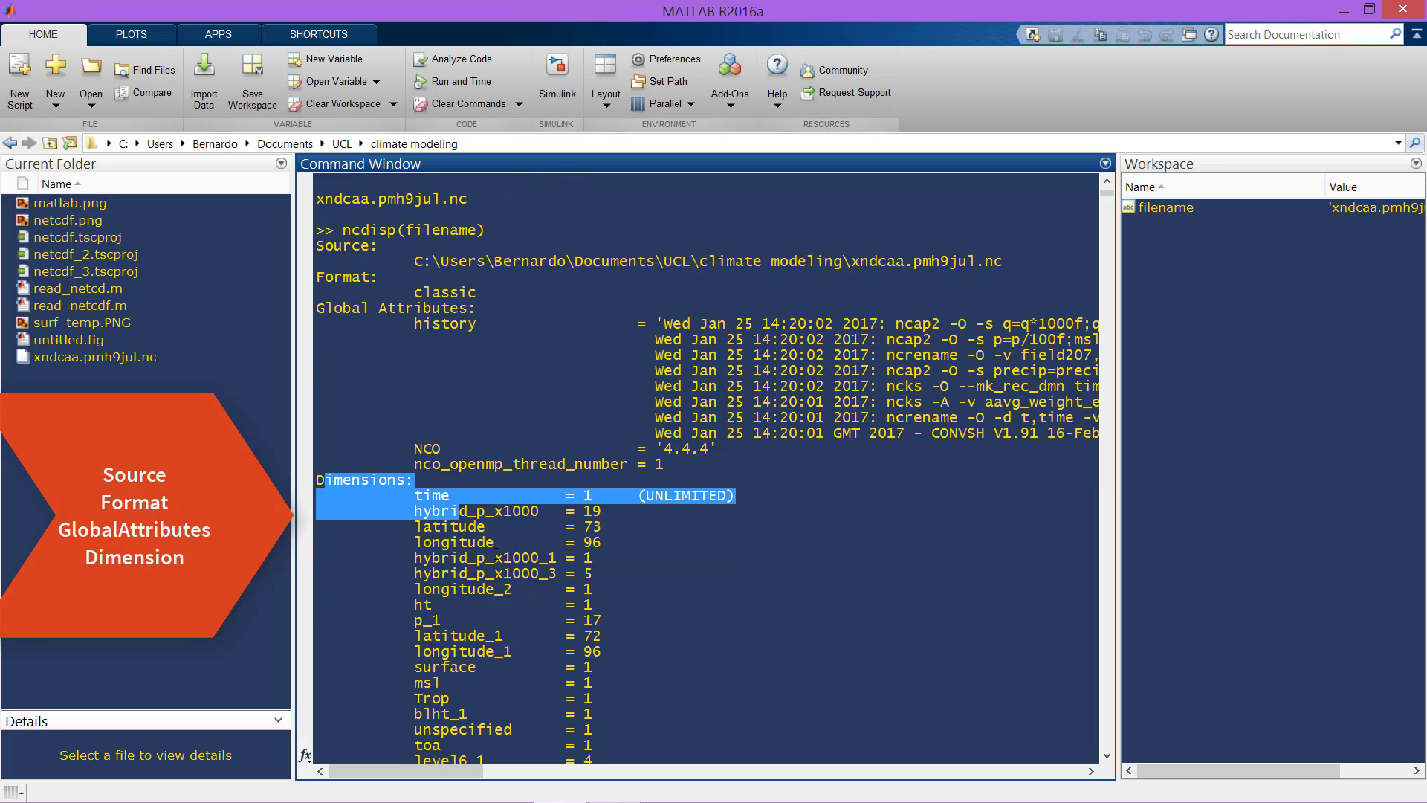
pyautogui.click(416, 488)
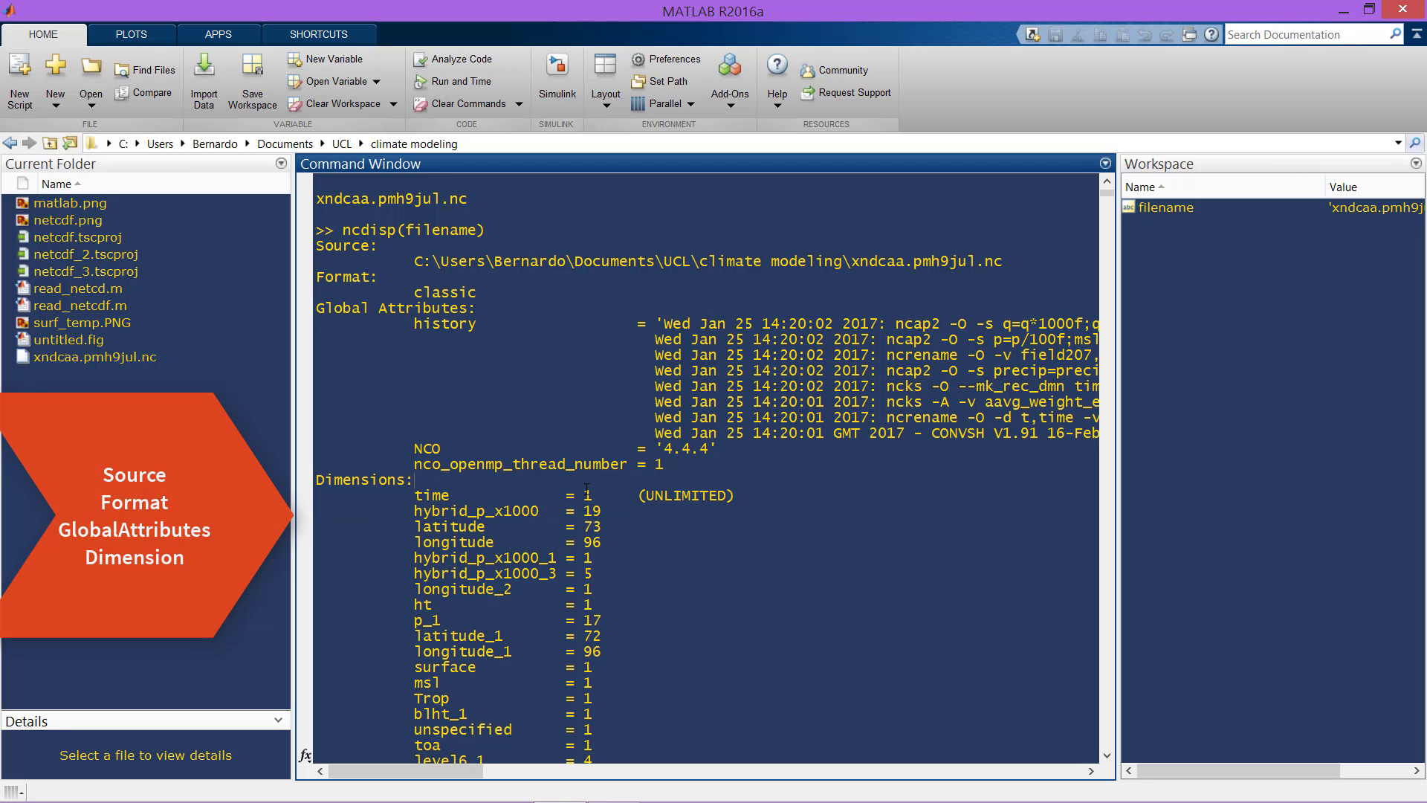
pyautogui.scroll(-9, 415, 483)
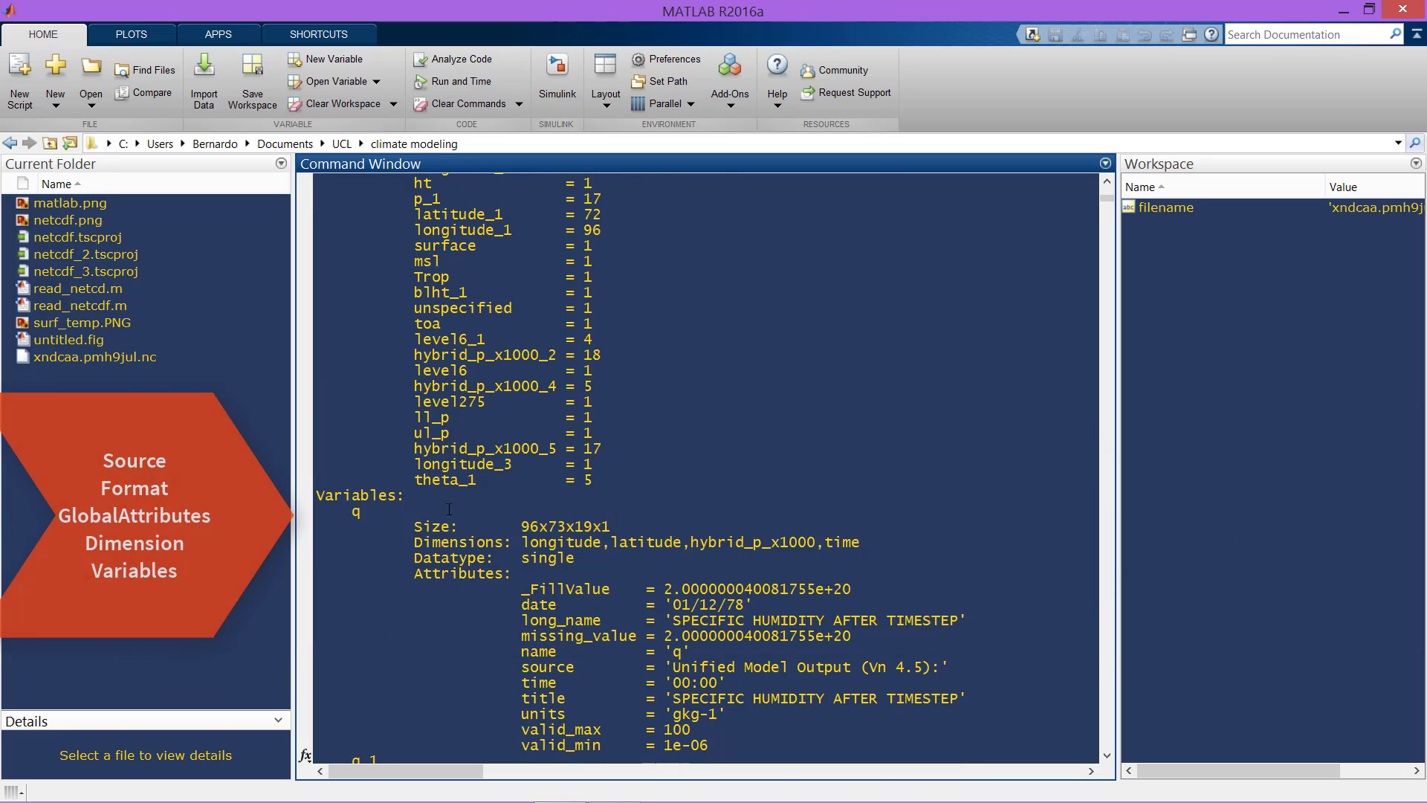
pyautogui.scroll(-20, 458, 511)
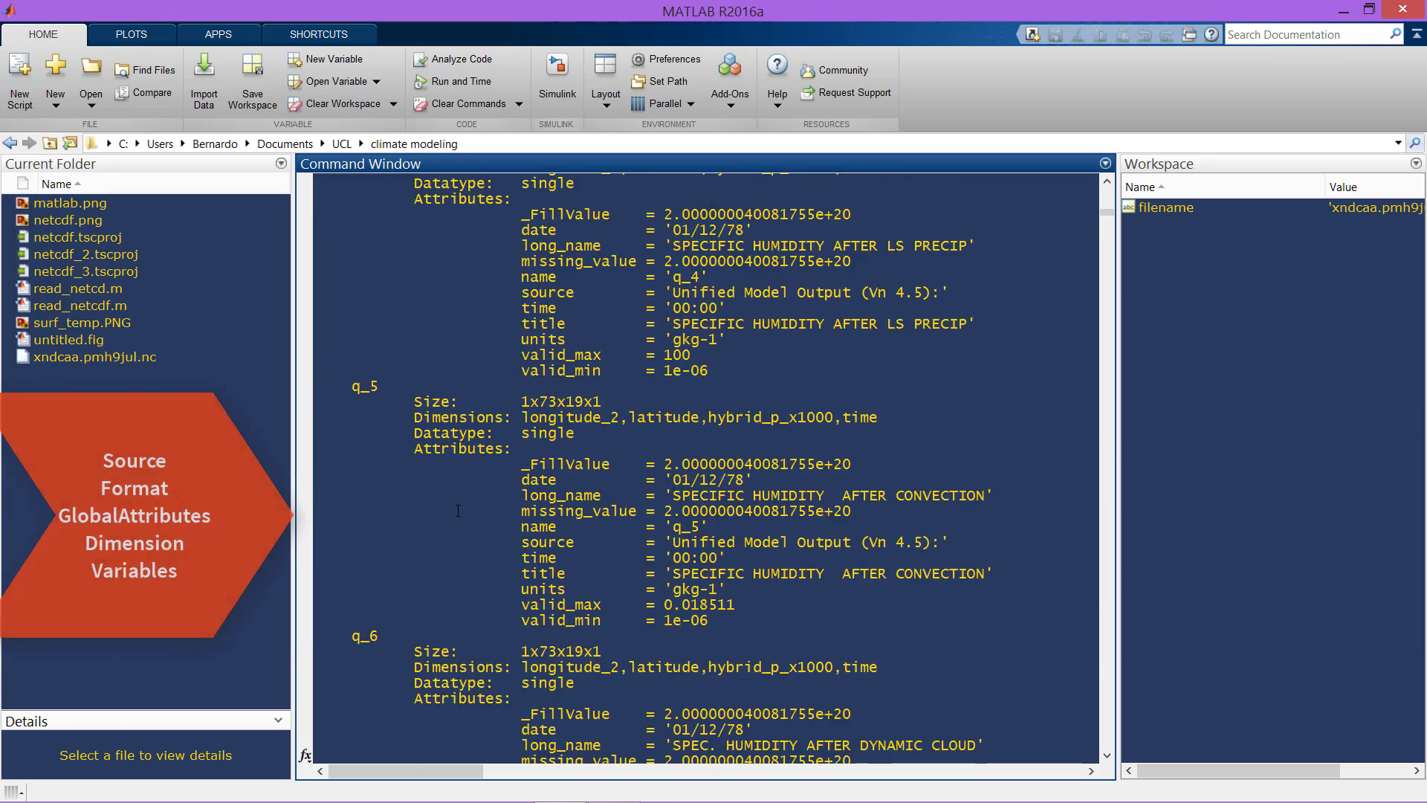
pyautogui.scroll(-20, 458, 511)
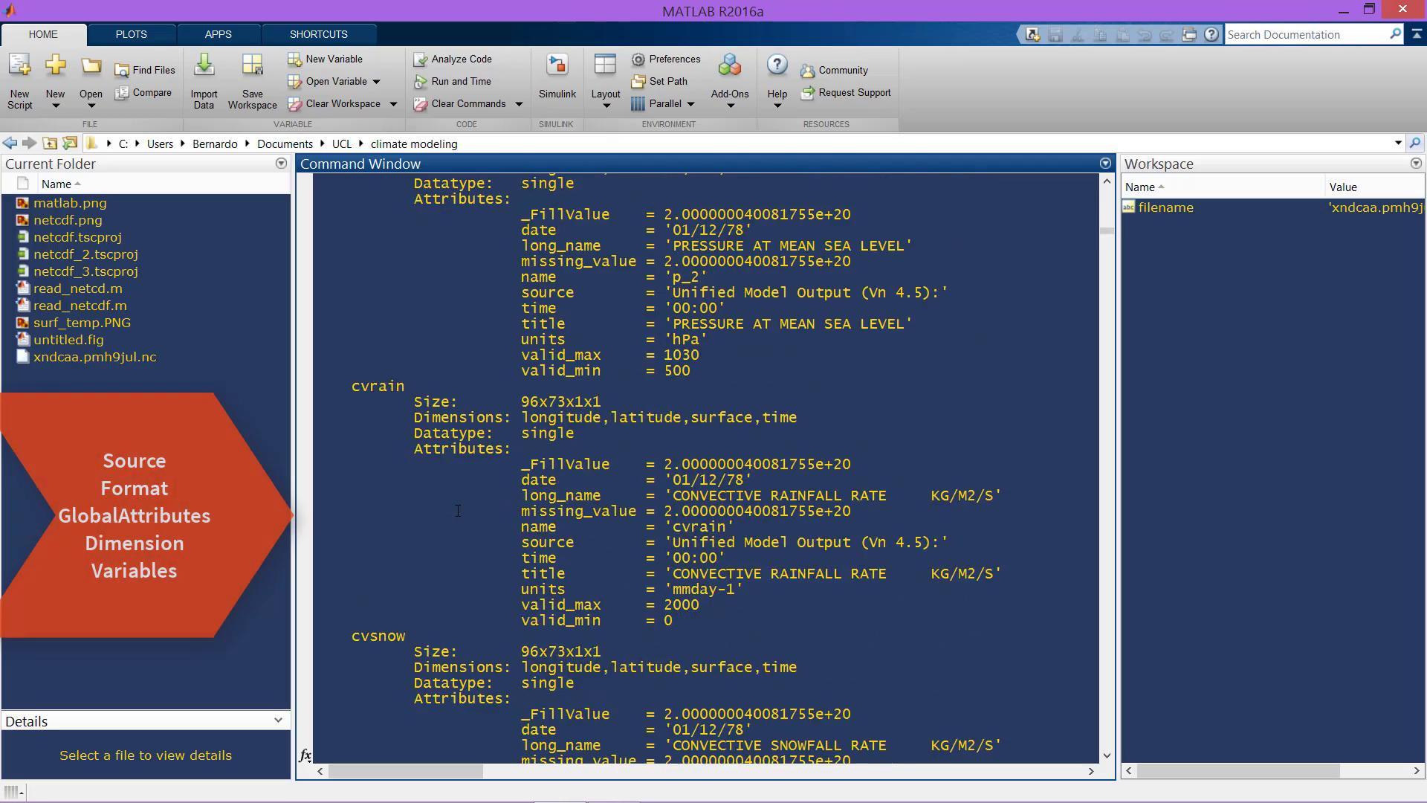
pyautogui.scroll(-17, 458, 510)
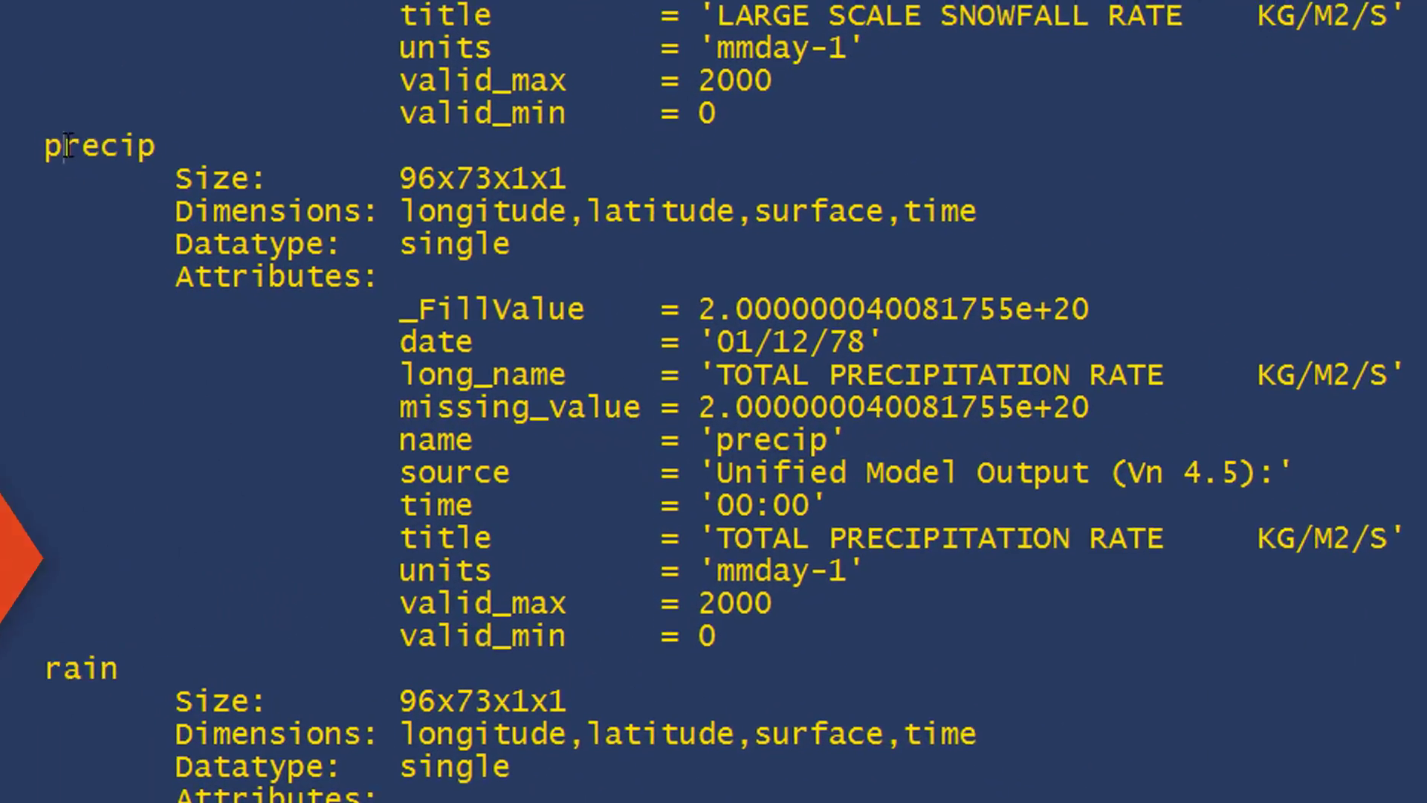
pyautogui.moveTo(67, 145); pyautogui.dragTo(136, 146)
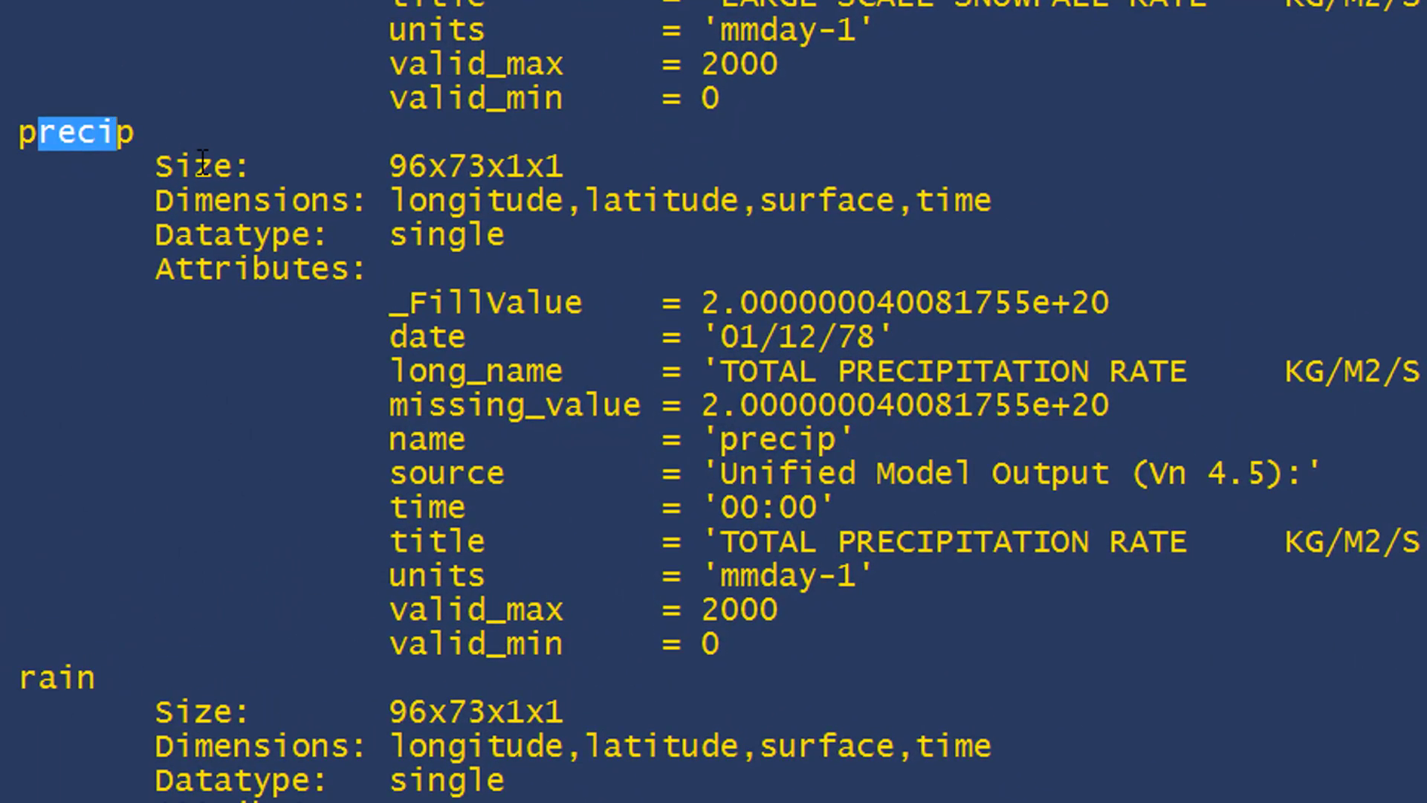
pyautogui.click(201, 162)
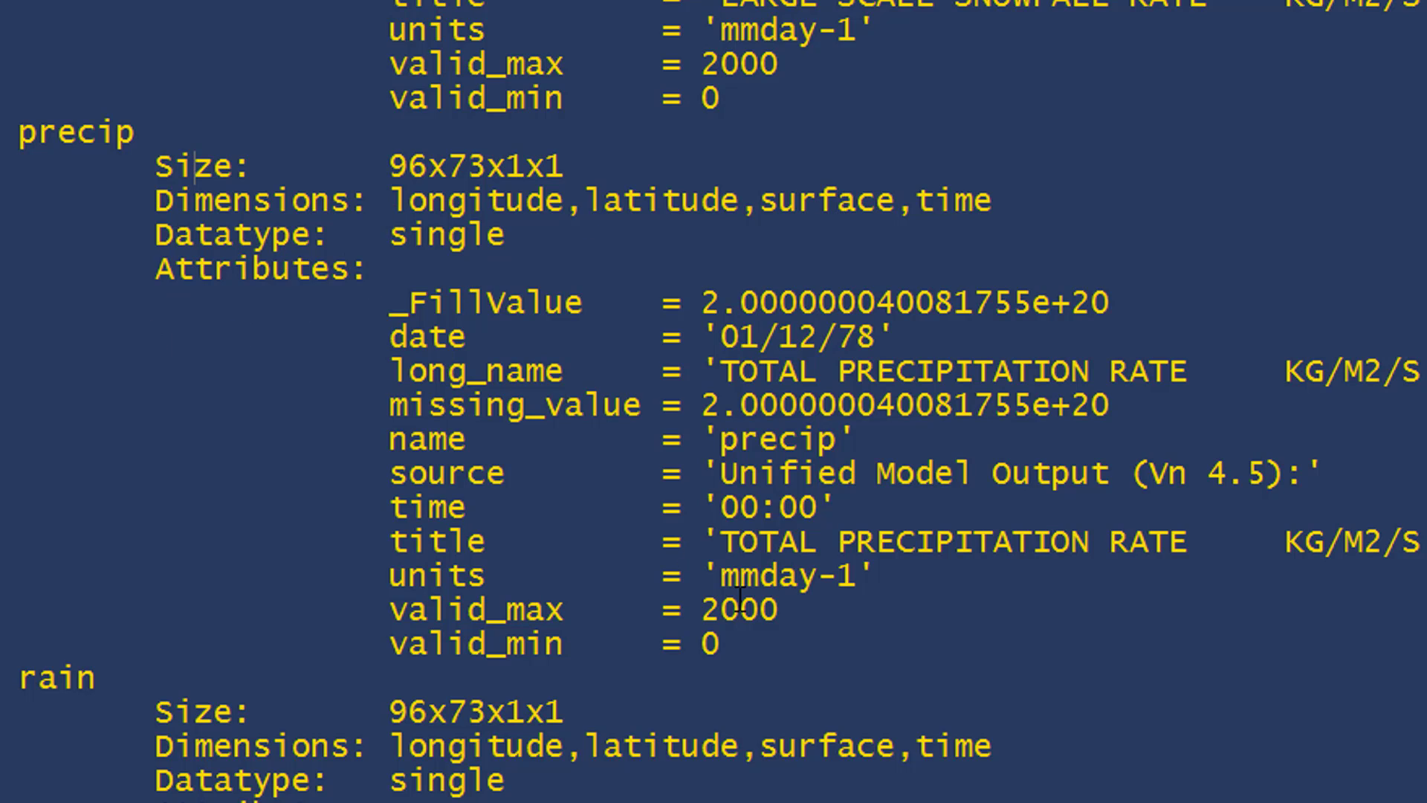
pyautogui.moveTo(7, 372); pyautogui.dragTo(411, 473)
pyautogui.click(411, 474)
pyautogui.moveTo(428, 372); pyautogui.dragTo(931, 369)
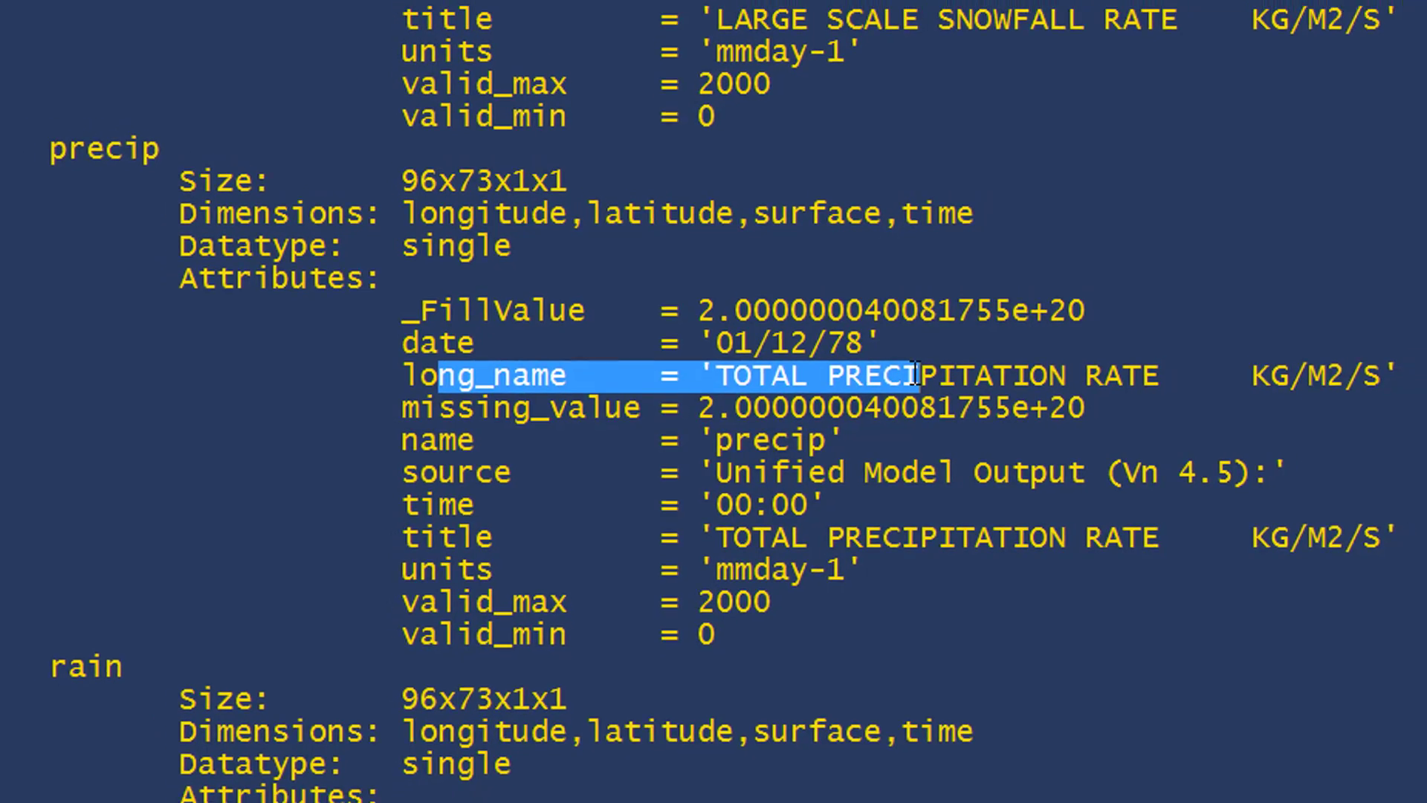
pyautogui.scroll(-3, 931, 369)
# Read the surf_temp variable into temp with ncread, giving a 96x73 double.
pyautogui.scroll(-20, 811, 403)
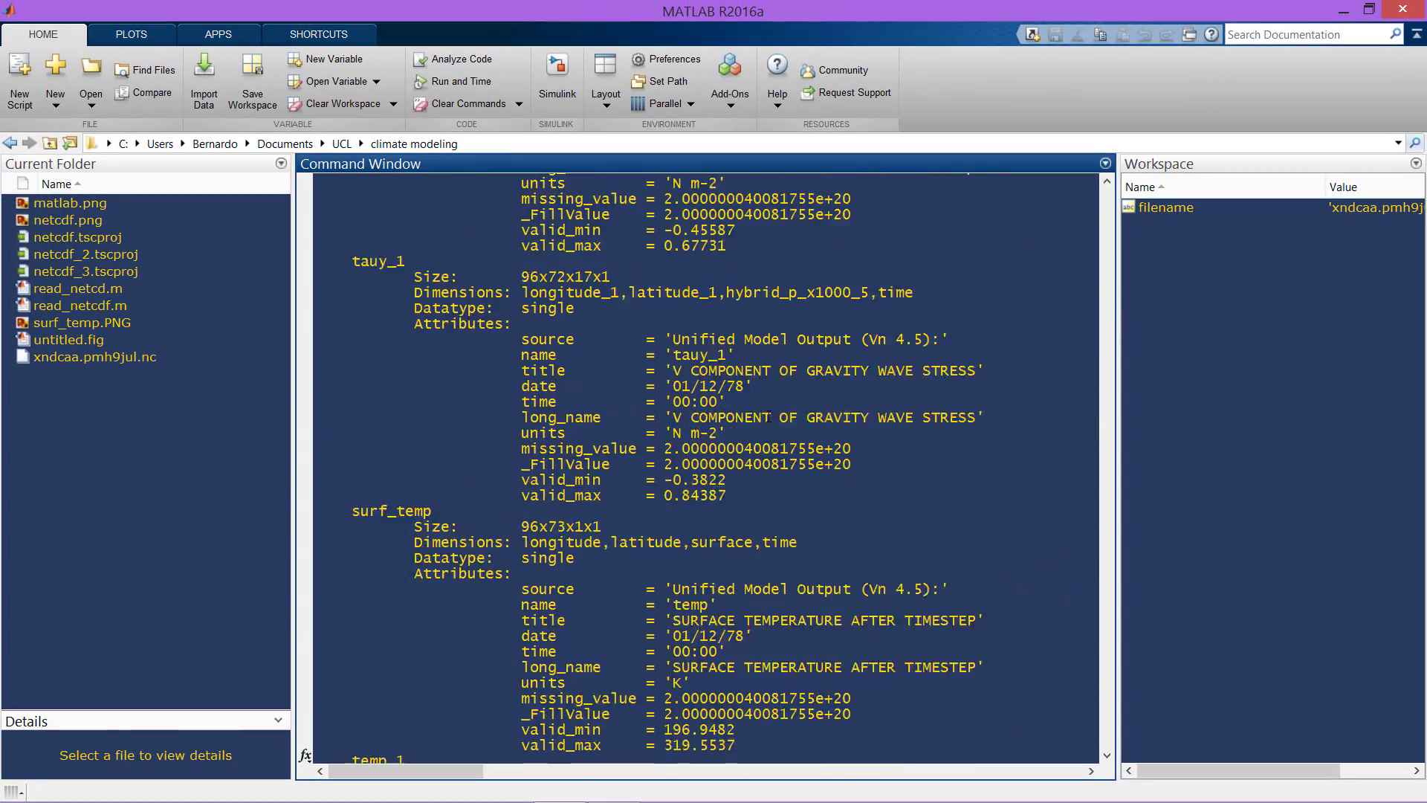
pyautogui.scroll(-10, 769, 417)
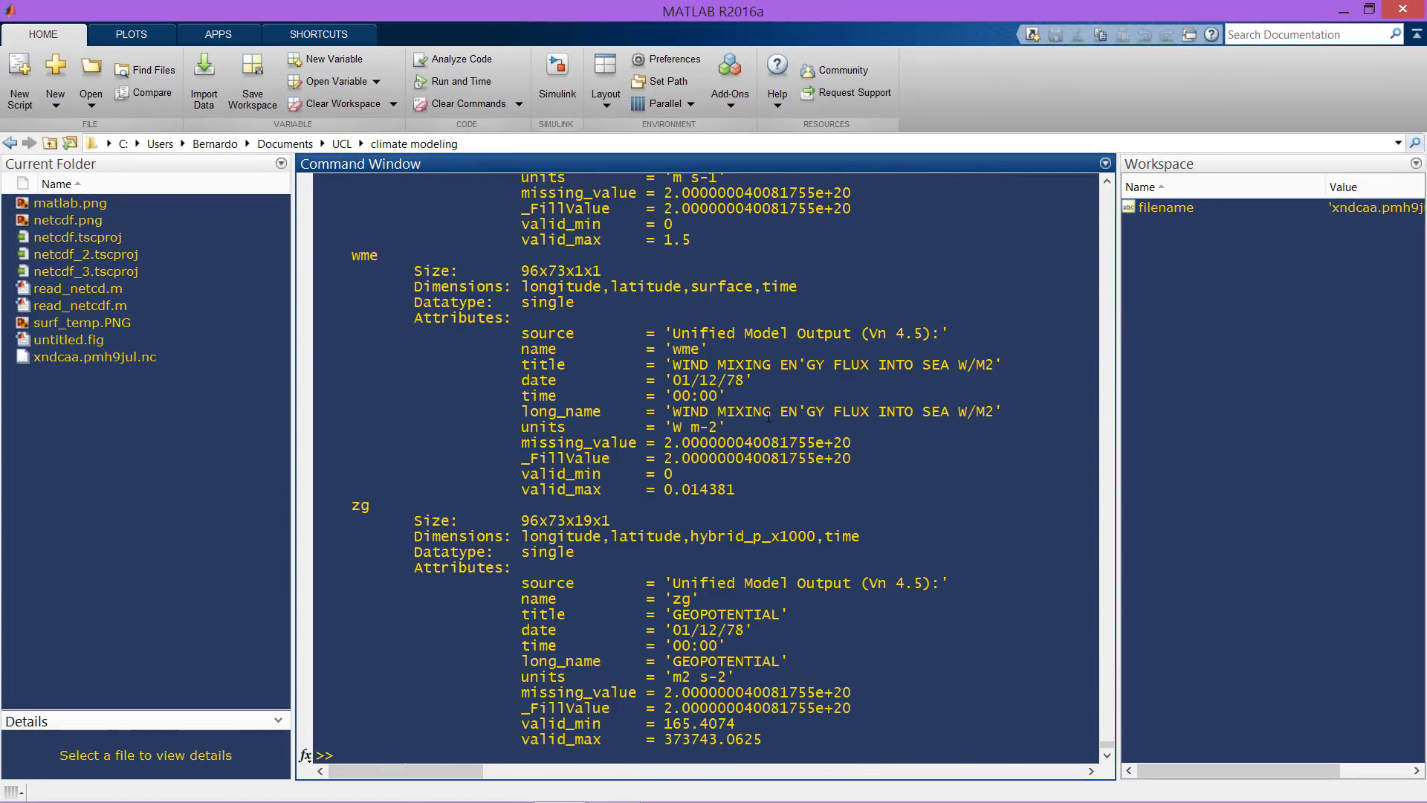
pyautogui.write('temp=ncread(filen')
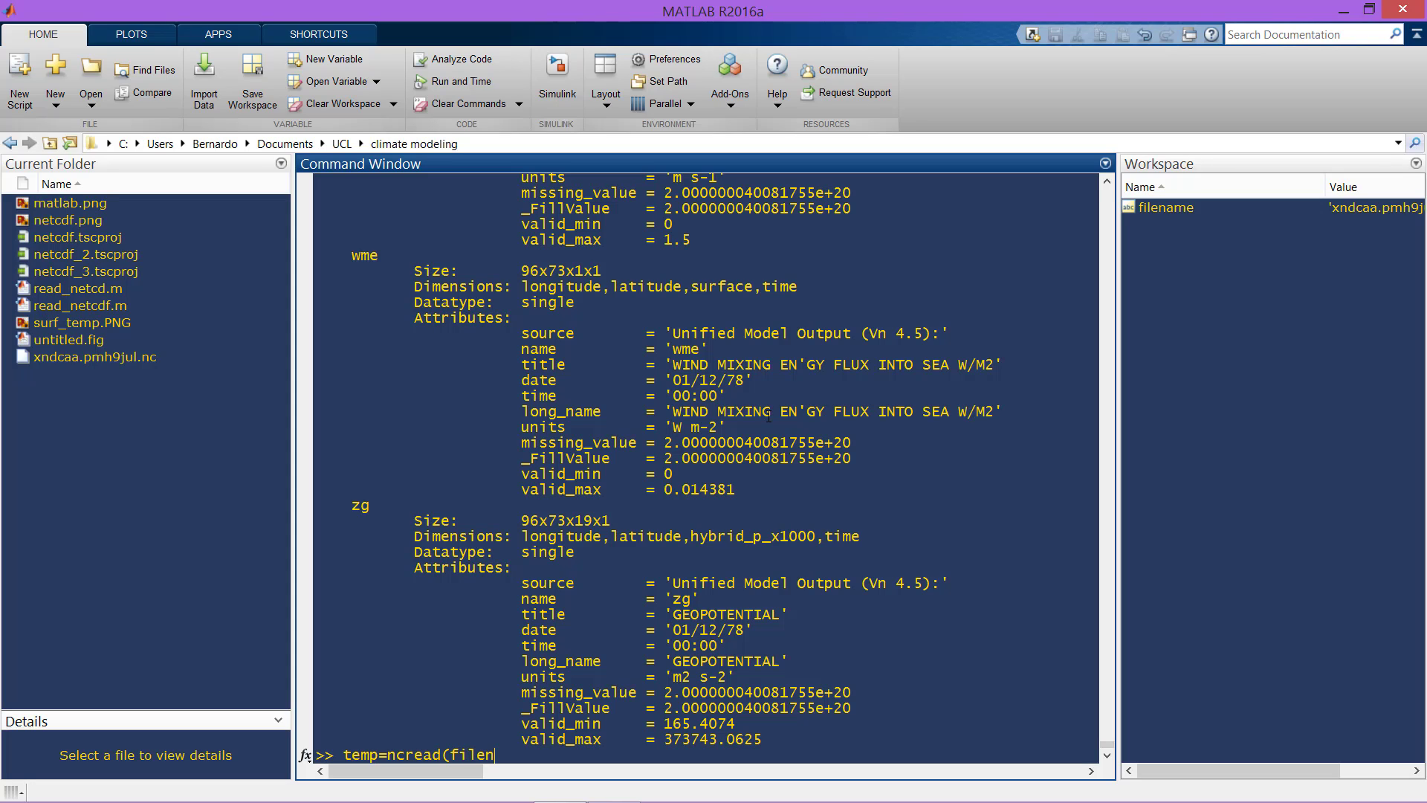
pyautogui.write("ame,'surf_temp')")
pyautogui.press('Return')
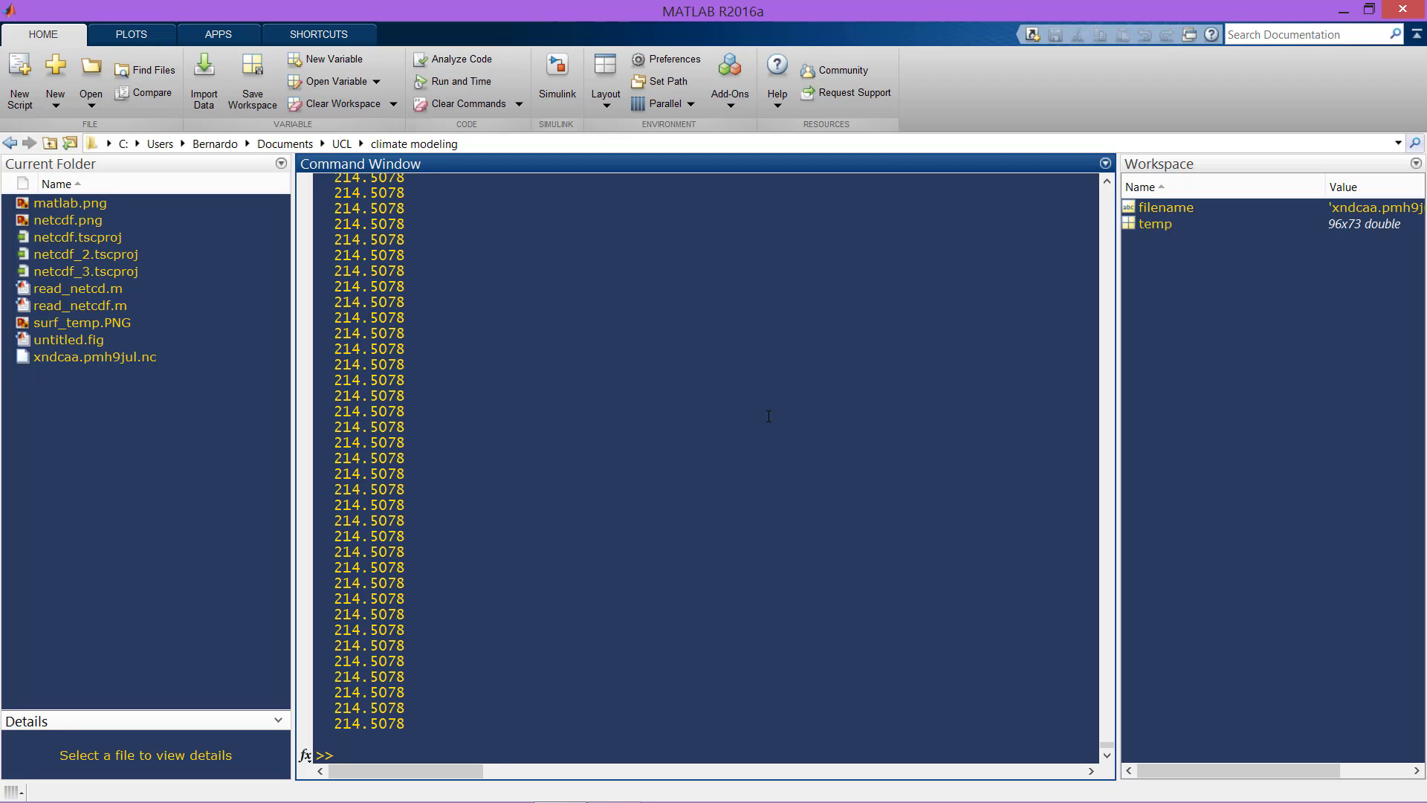
# Subtract 273.15 from temp to get °C, then transpose temp to 73x96.
pyautogui.write('temp=temp-273.15')
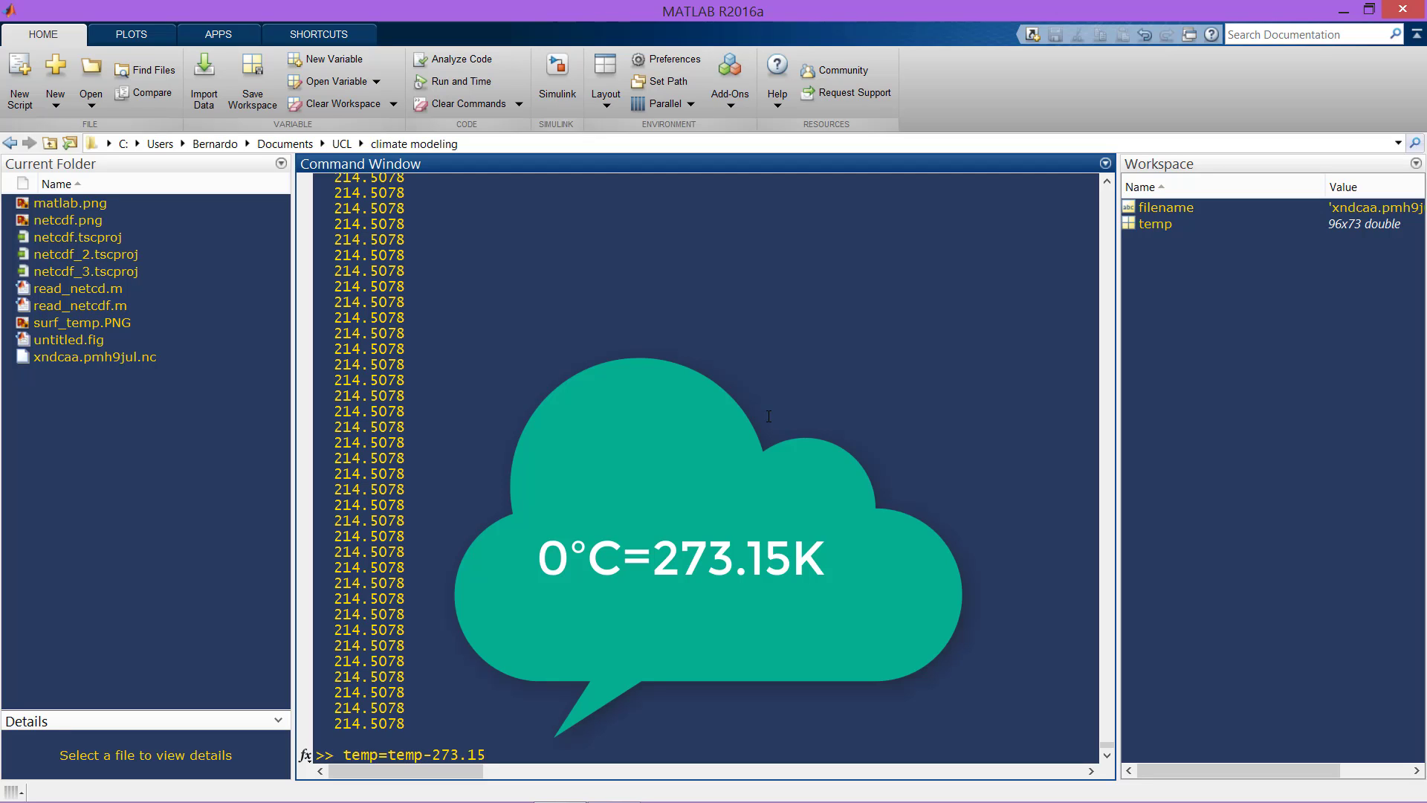
pyautogui.press('Return')
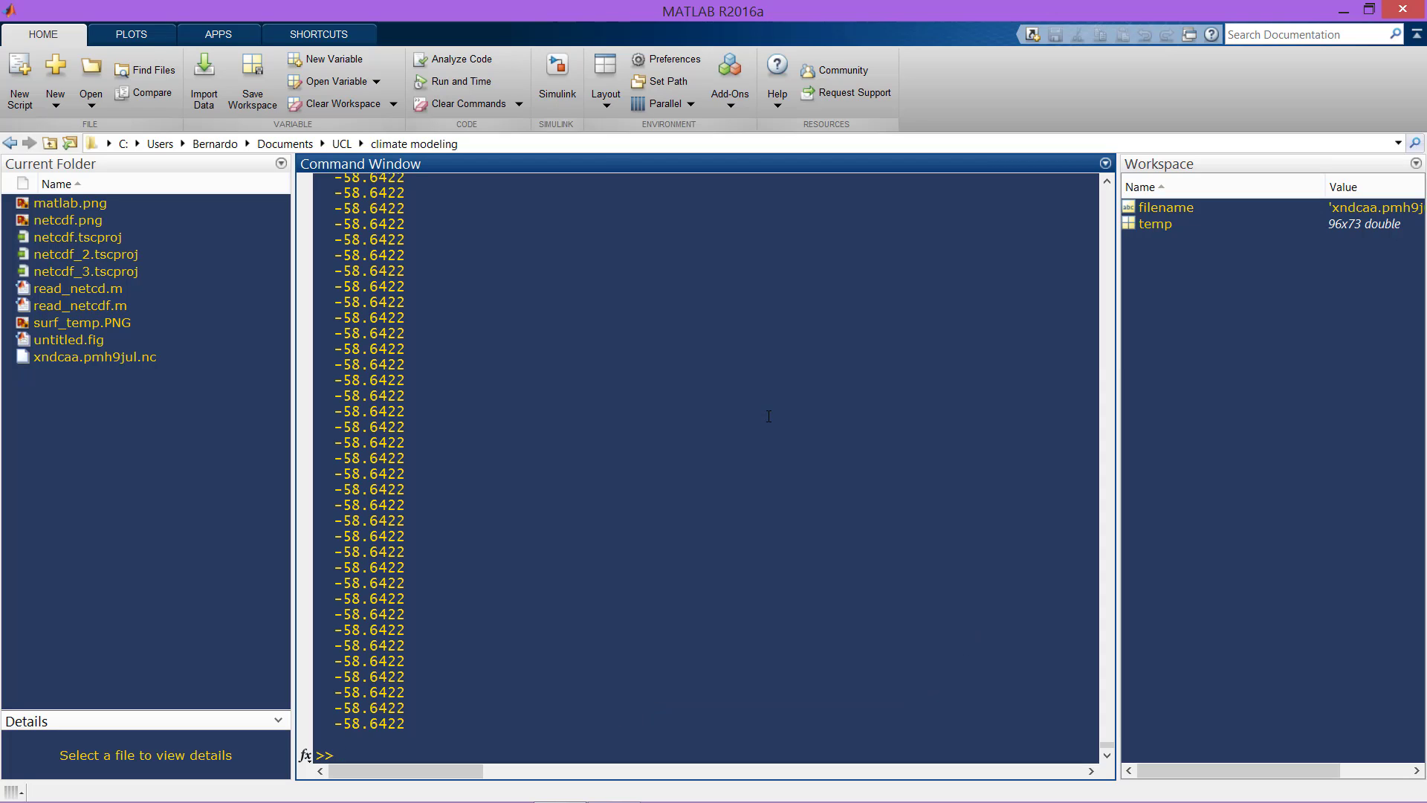
pyautogui.write('temp=temp')
pyautogui.press('Return')
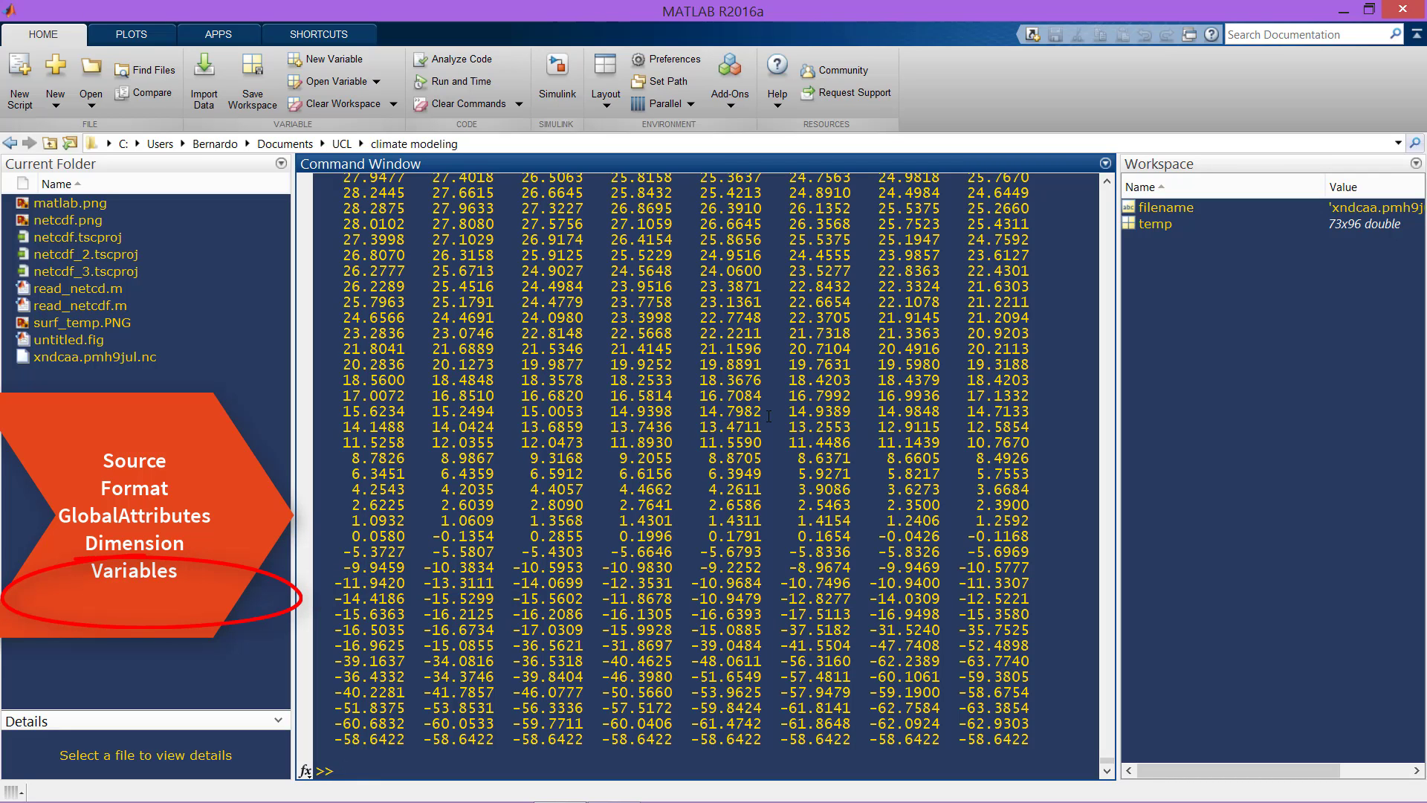
# Load longitude (96x1) and latitude (73x1) from the file with ncread.
pyautogui.write('longitude=ncread(')
pyautogui.write('filename,')
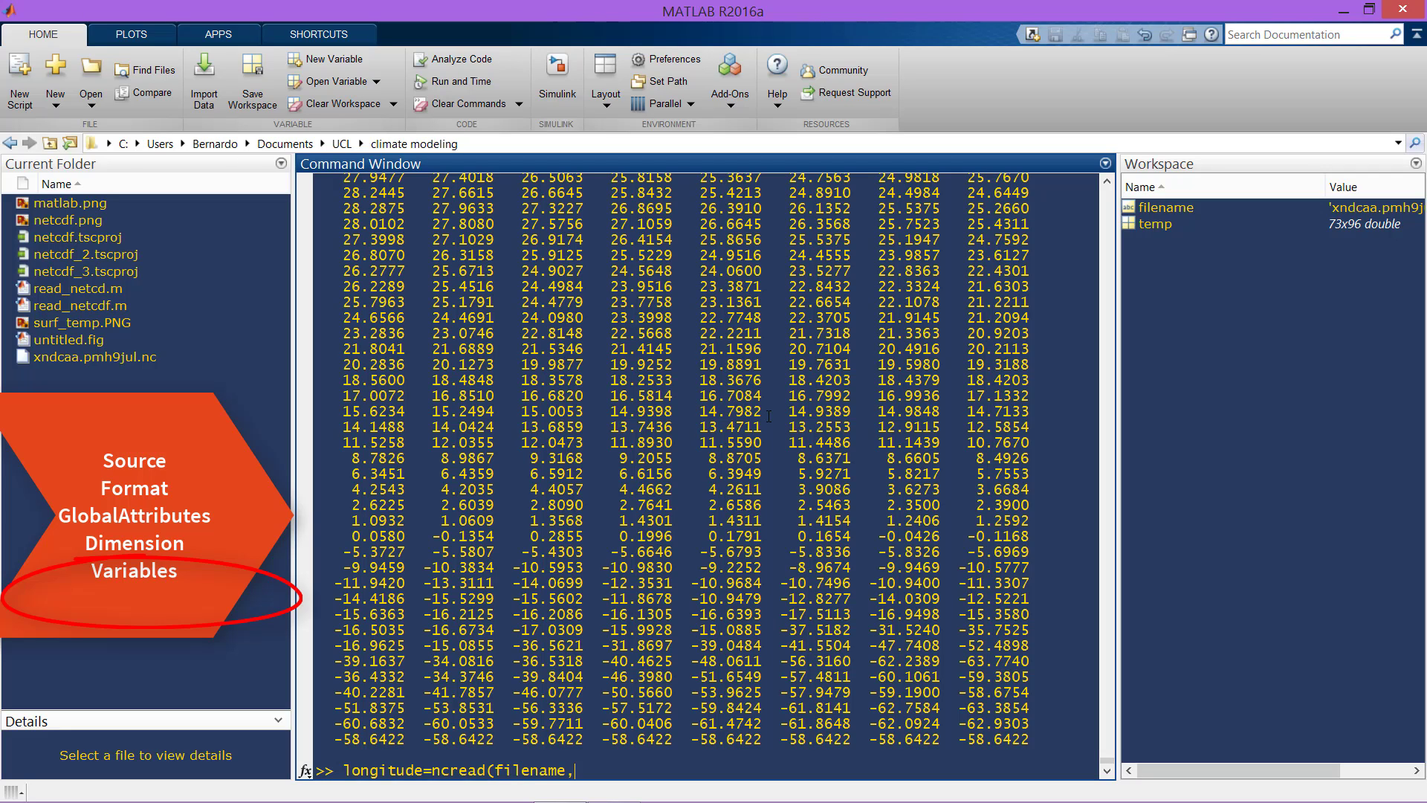
pyautogui.write("'longitude')")
pyautogui.press('Return')
pyautogui.write('latitude=ncread(fi')
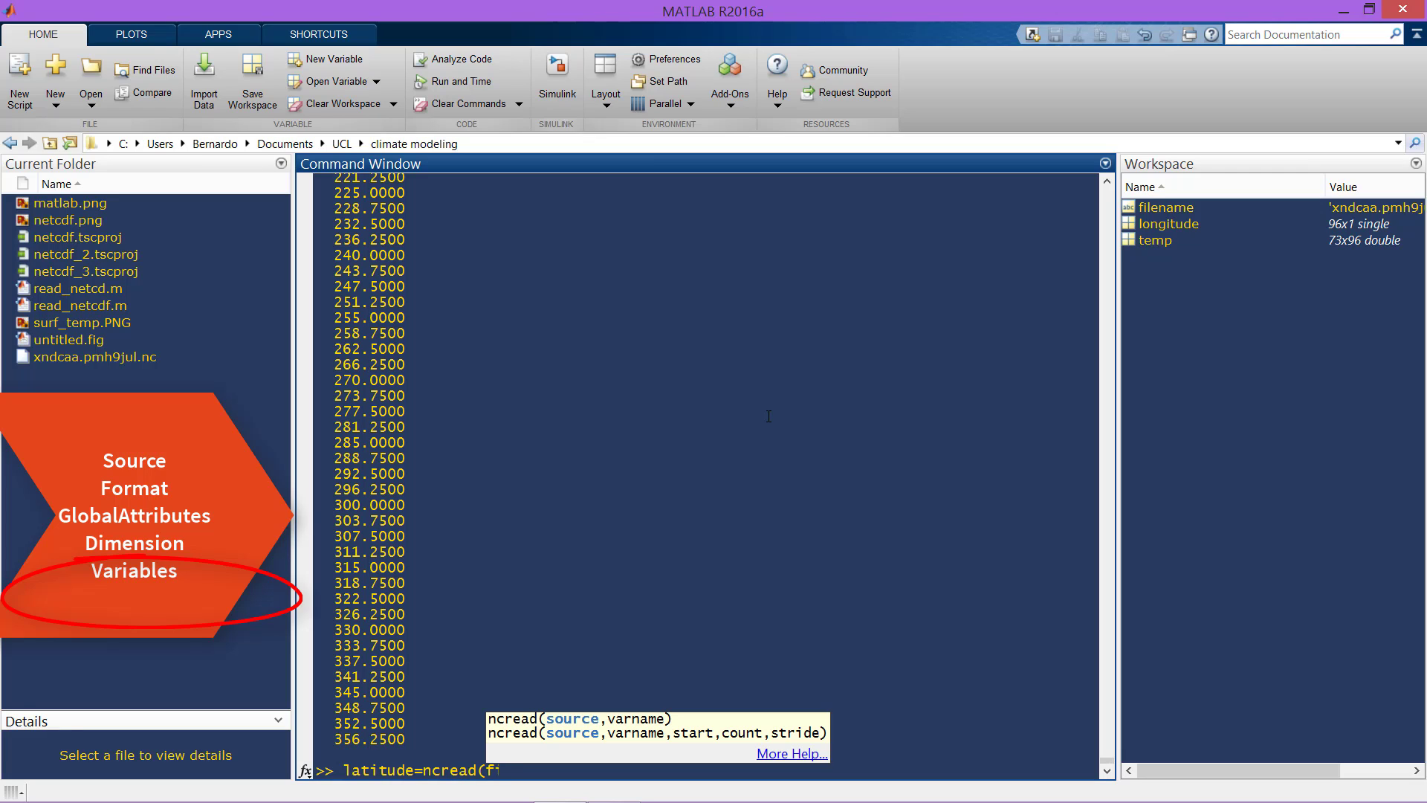
pyautogui.write("lename,'latitude")
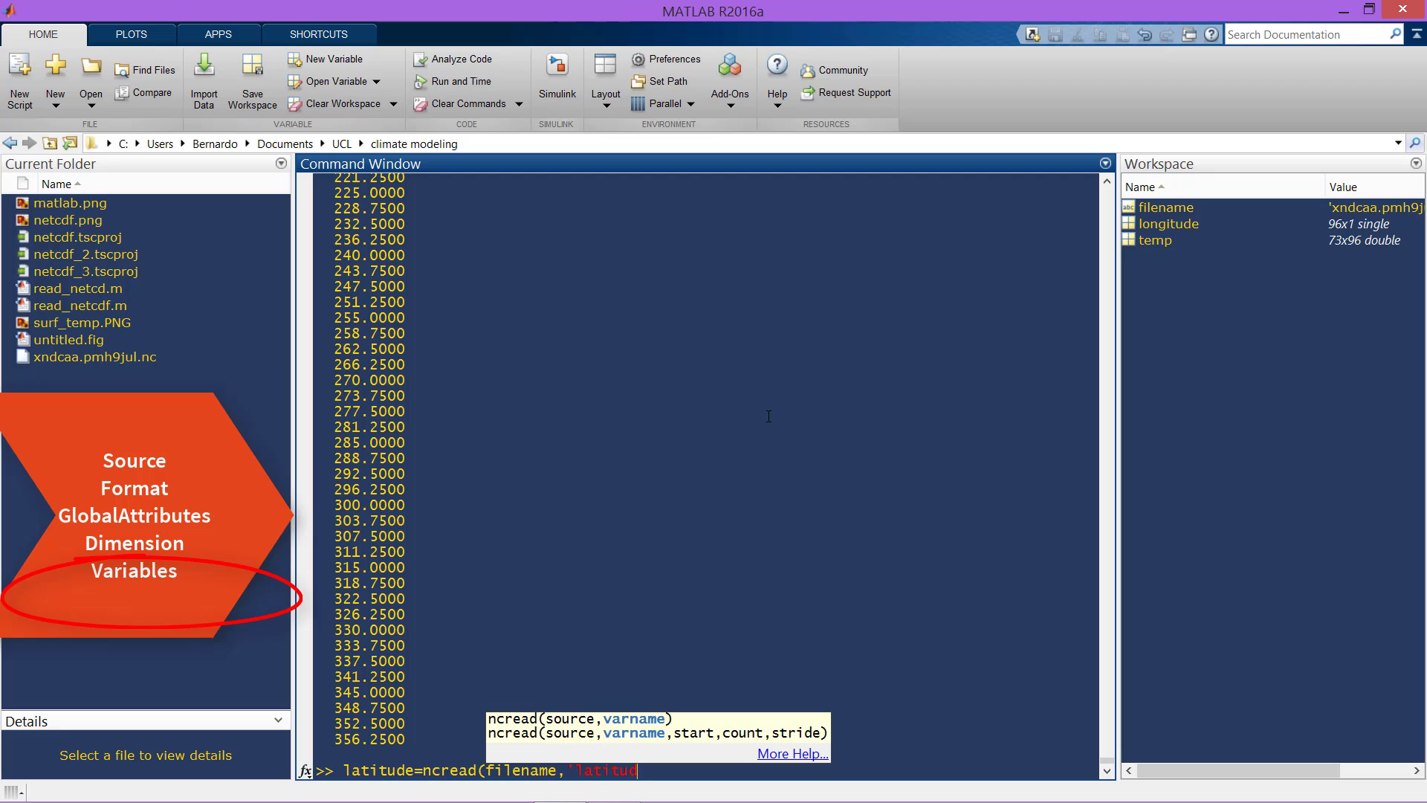
pyautogui.write("')")
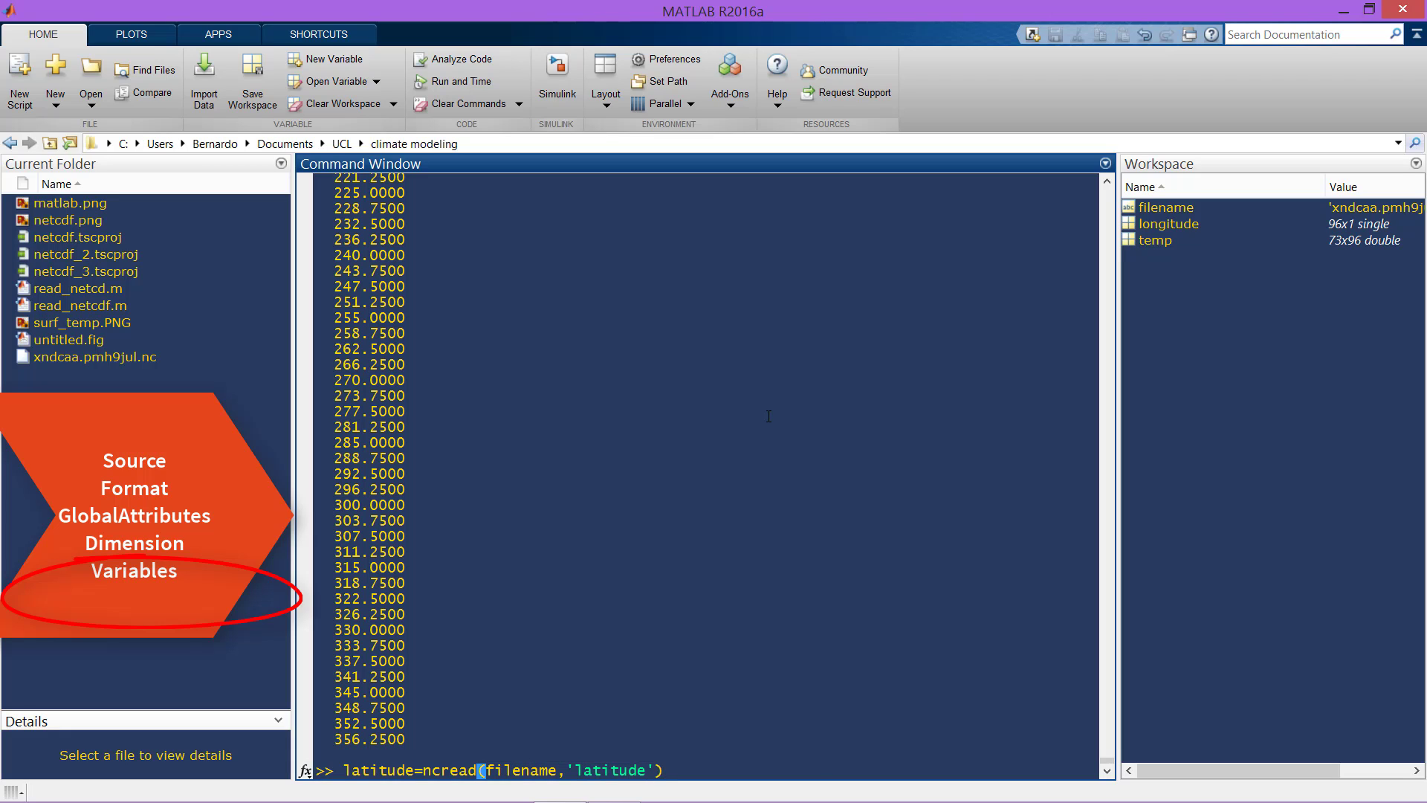
pyautogui.press('Return')
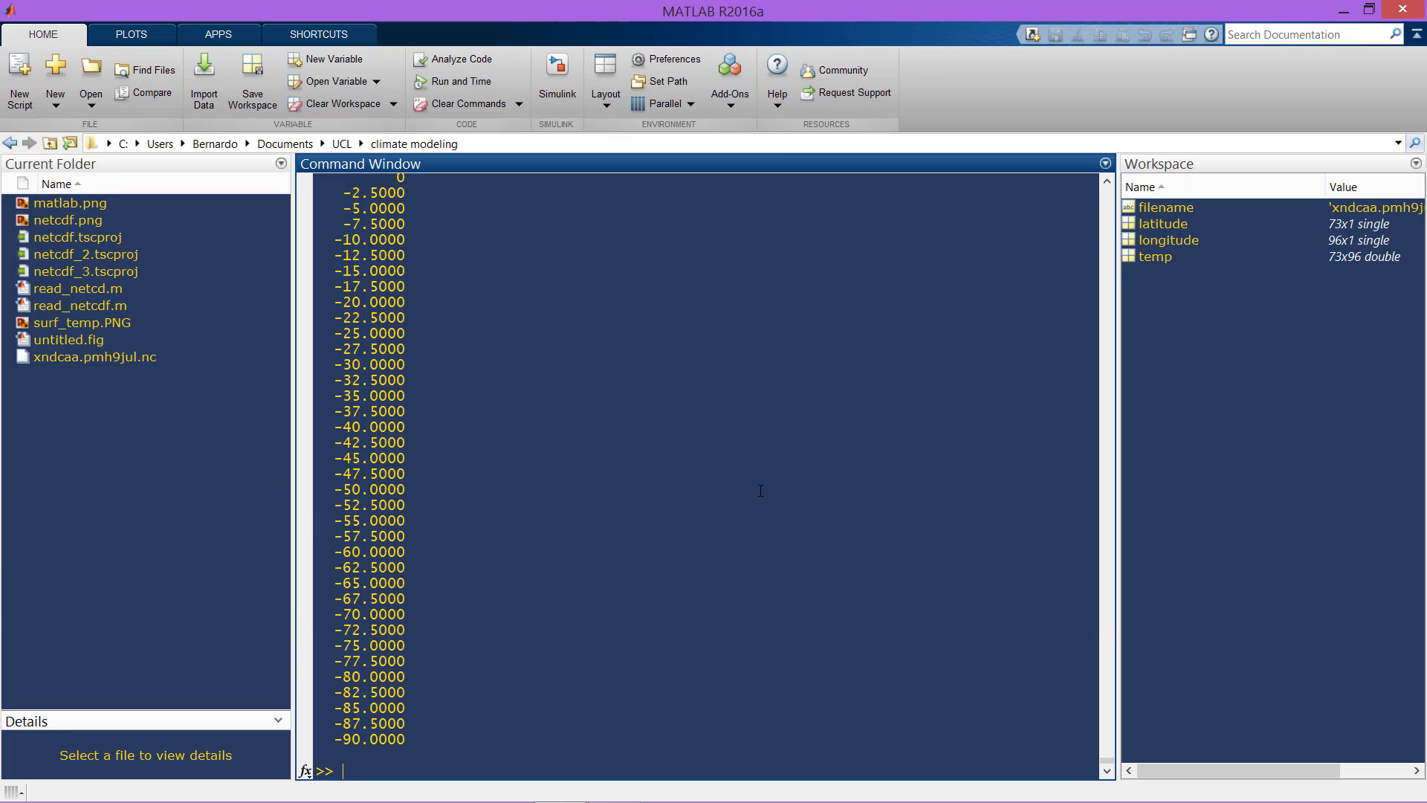
# Draw the temperature map with mymap=pcolor(longitude,latitude,temp).
pyautogui.write('mymap=pcolor(')
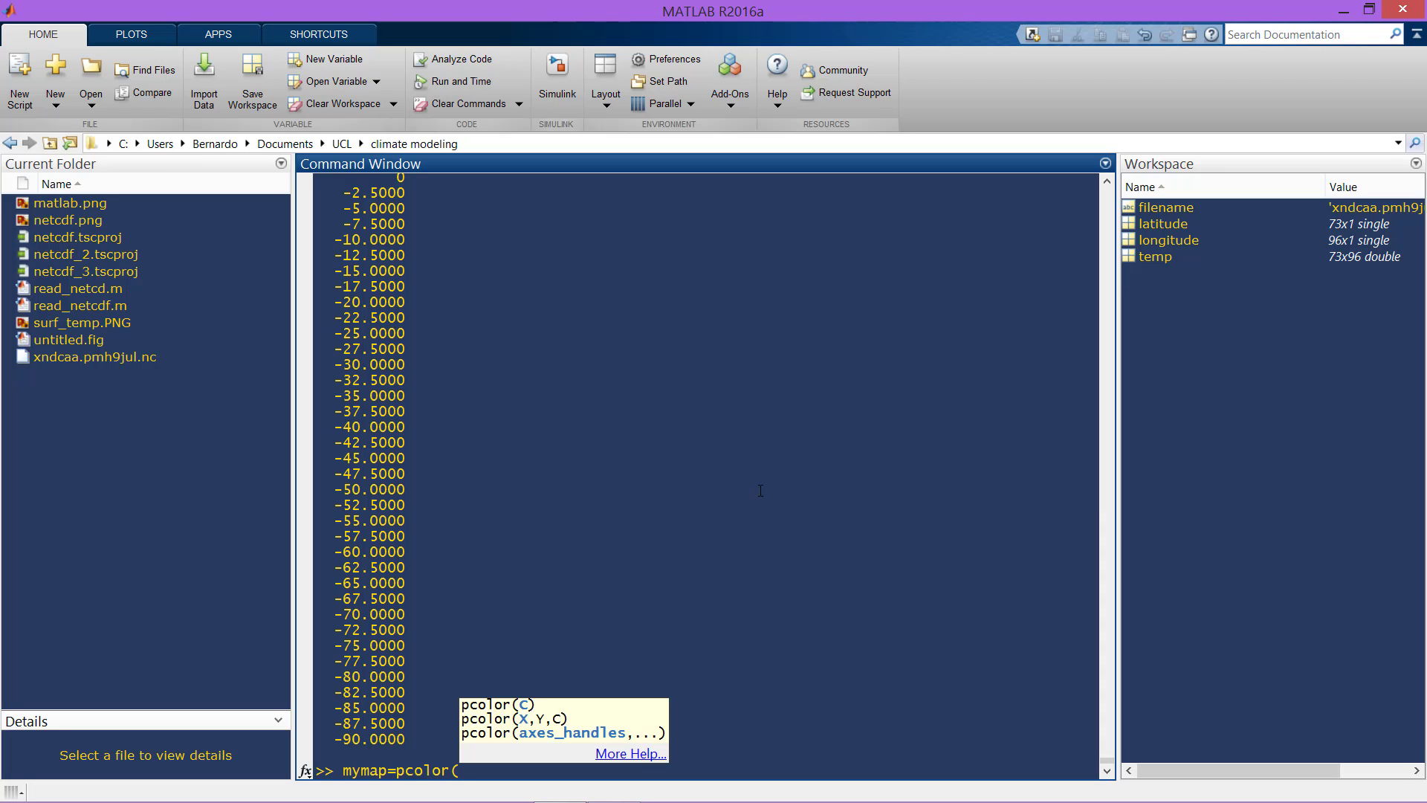
pyautogui.write('longitude,latitude,')
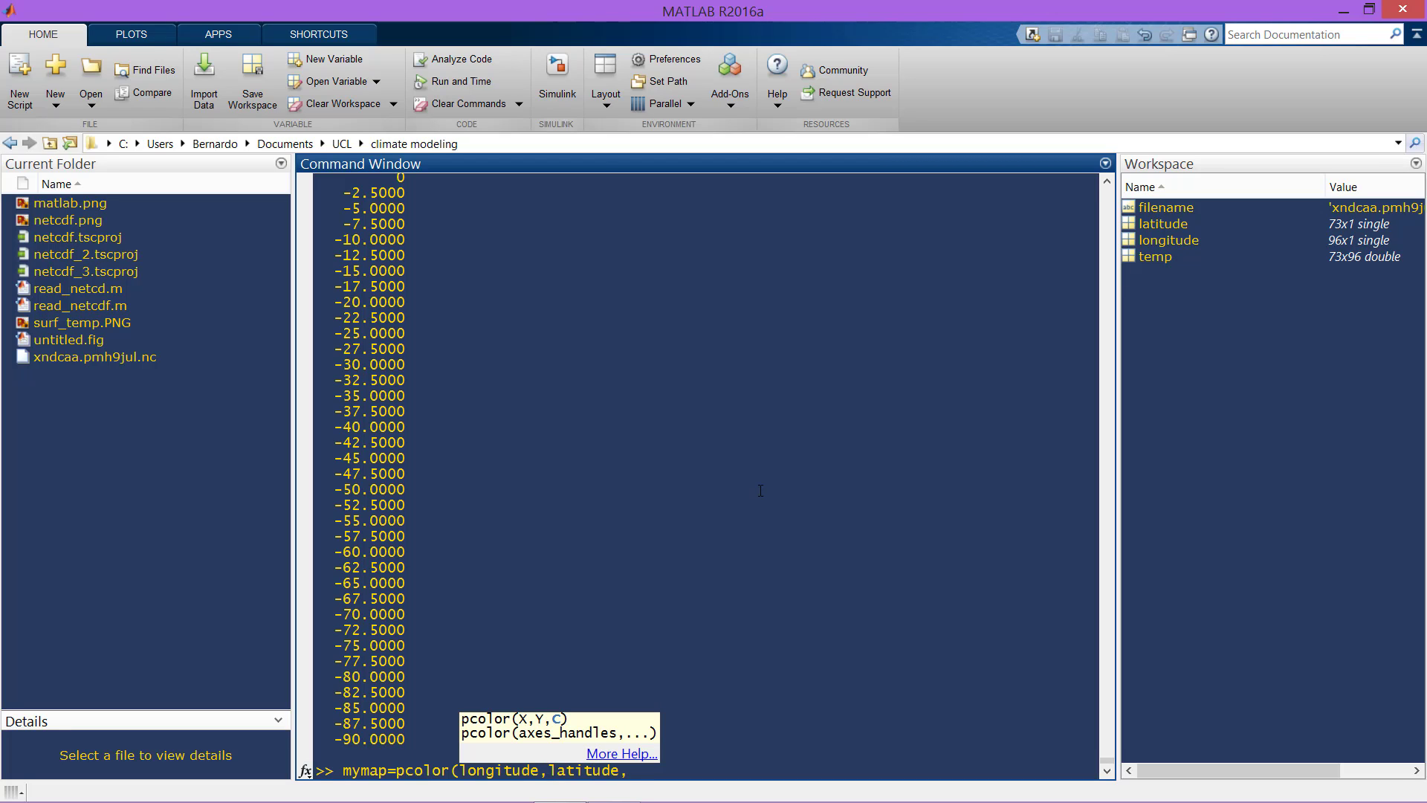
pyautogui.write('temp)')
pyautogui.press('Return')
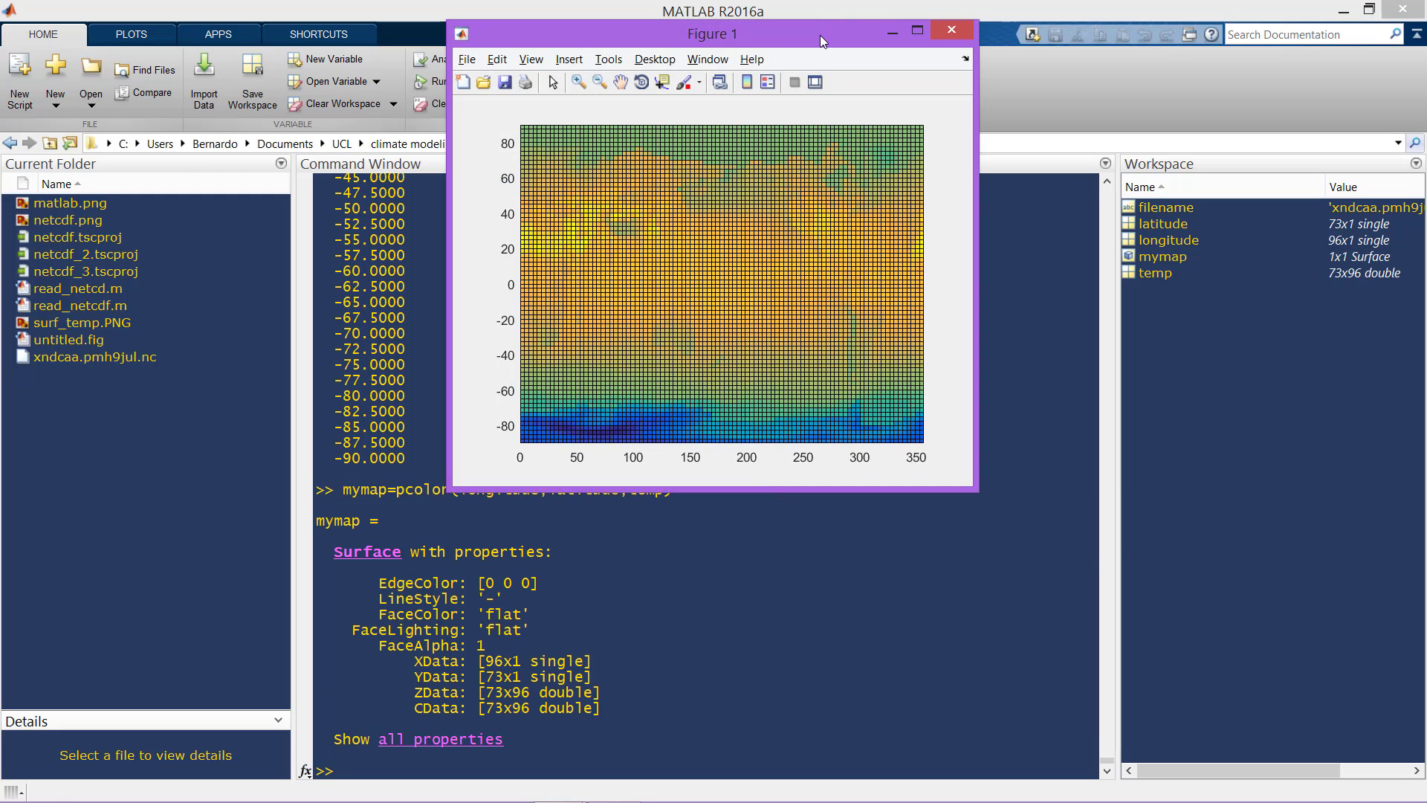
# Move Figure 1 to the right and snap MATLAB to the left half of the screen.
pyautogui.moveTo(819, 35); pyautogui.dragTo(1049, 104)
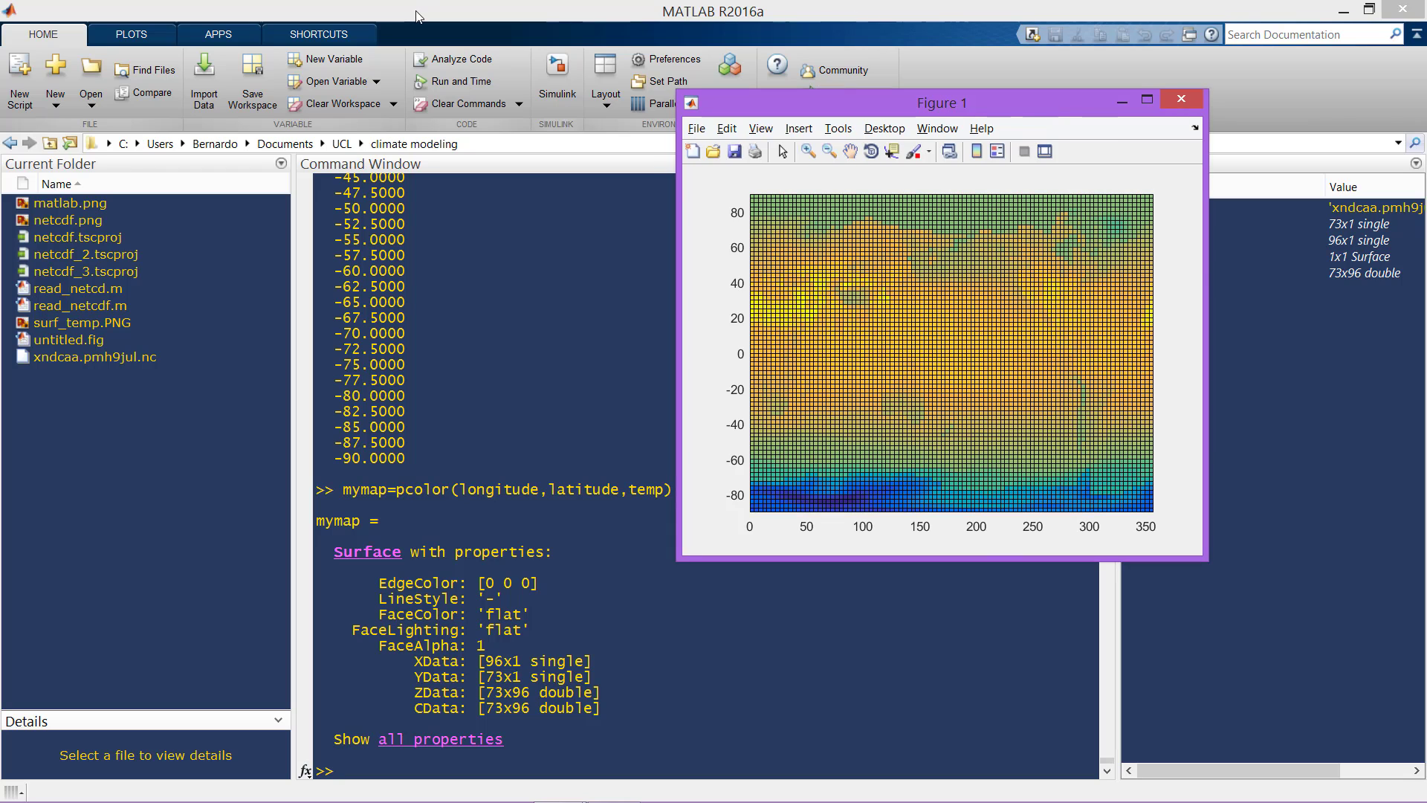
pyautogui.press('super+Left')
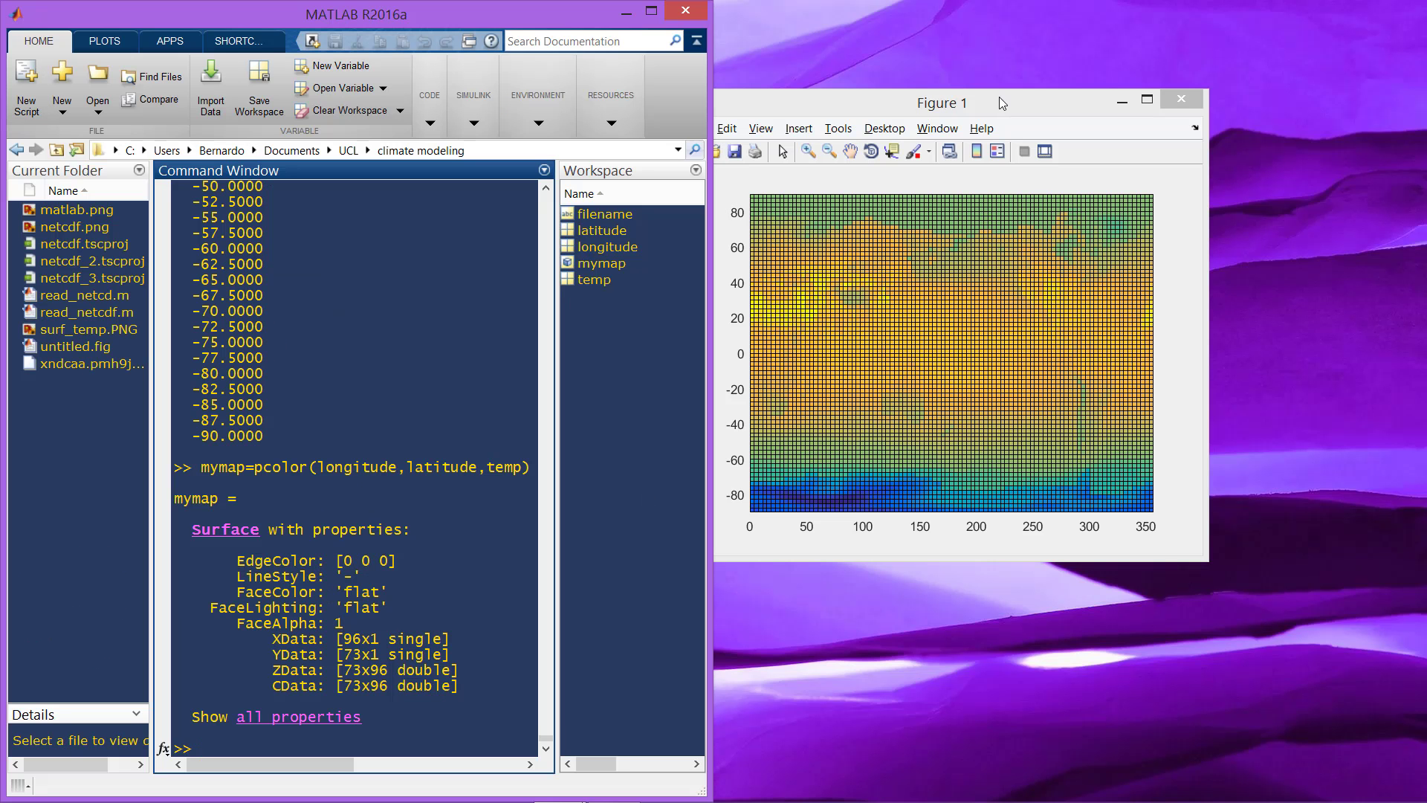
pyautogui.moveTo(997, 99); pyautogui.dragTo(1077, 92)
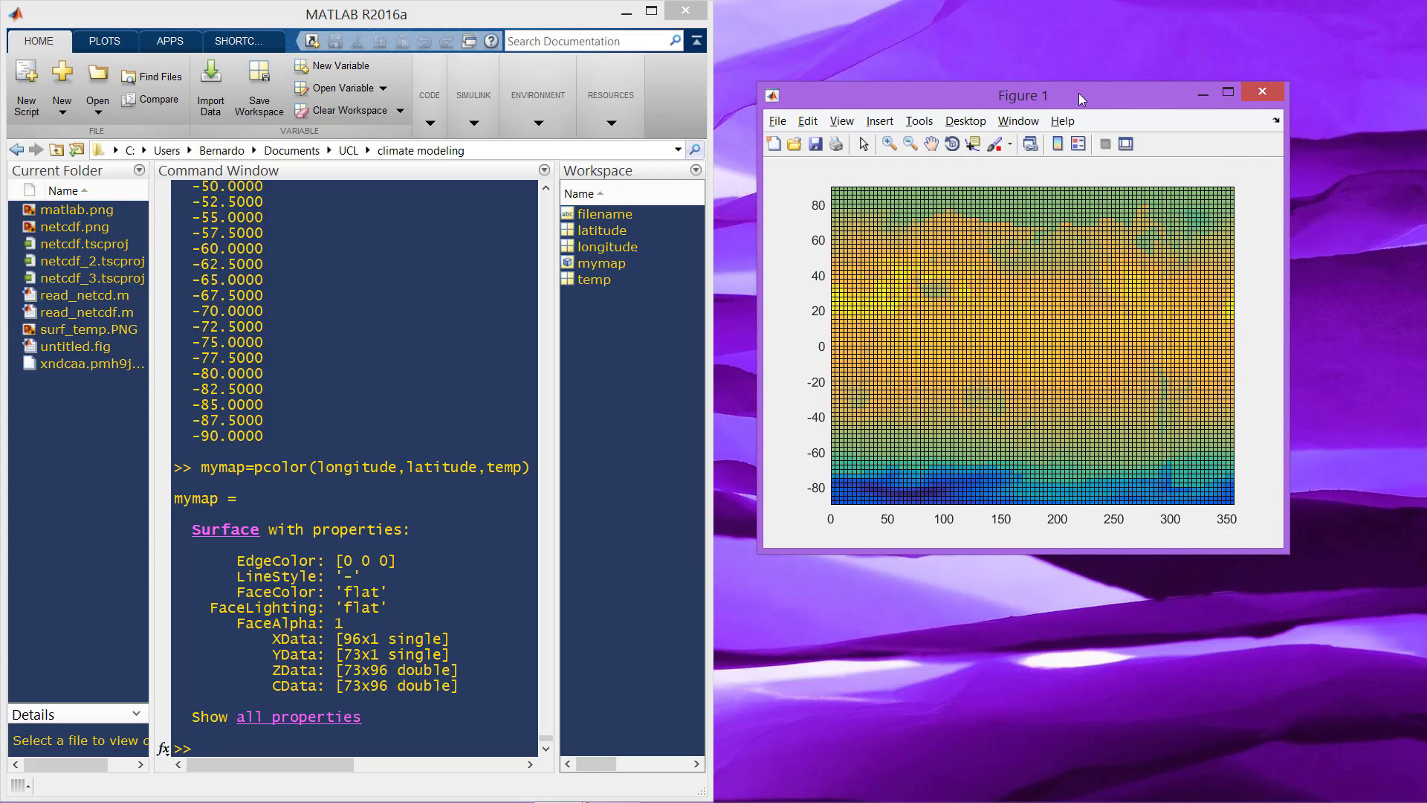
pyautogui.click(424, 741)
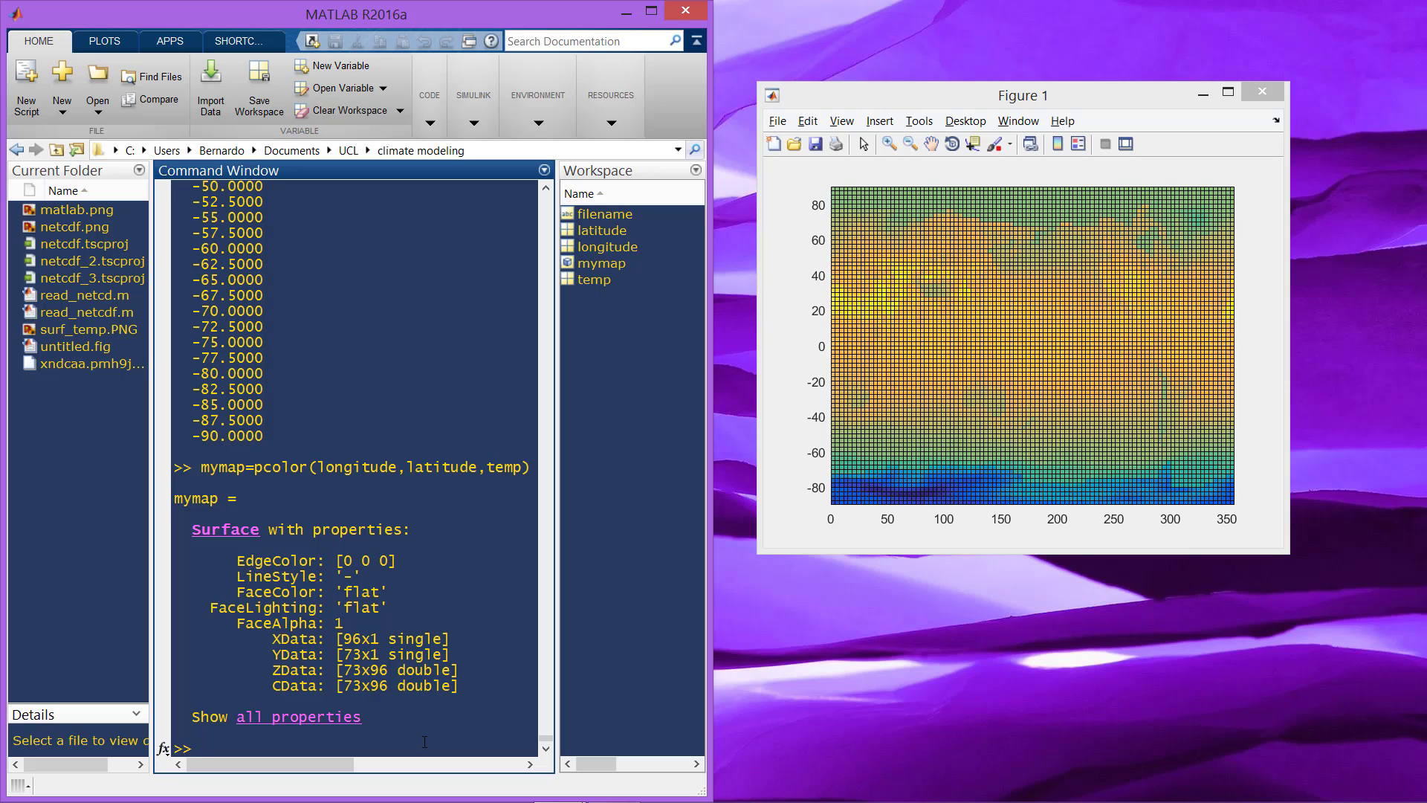
# Hide the map's grid edges with EdgeAlpha 0, load coast, and turn hold on.
pyautogui.write('mymap.EdgeAlpha=0')
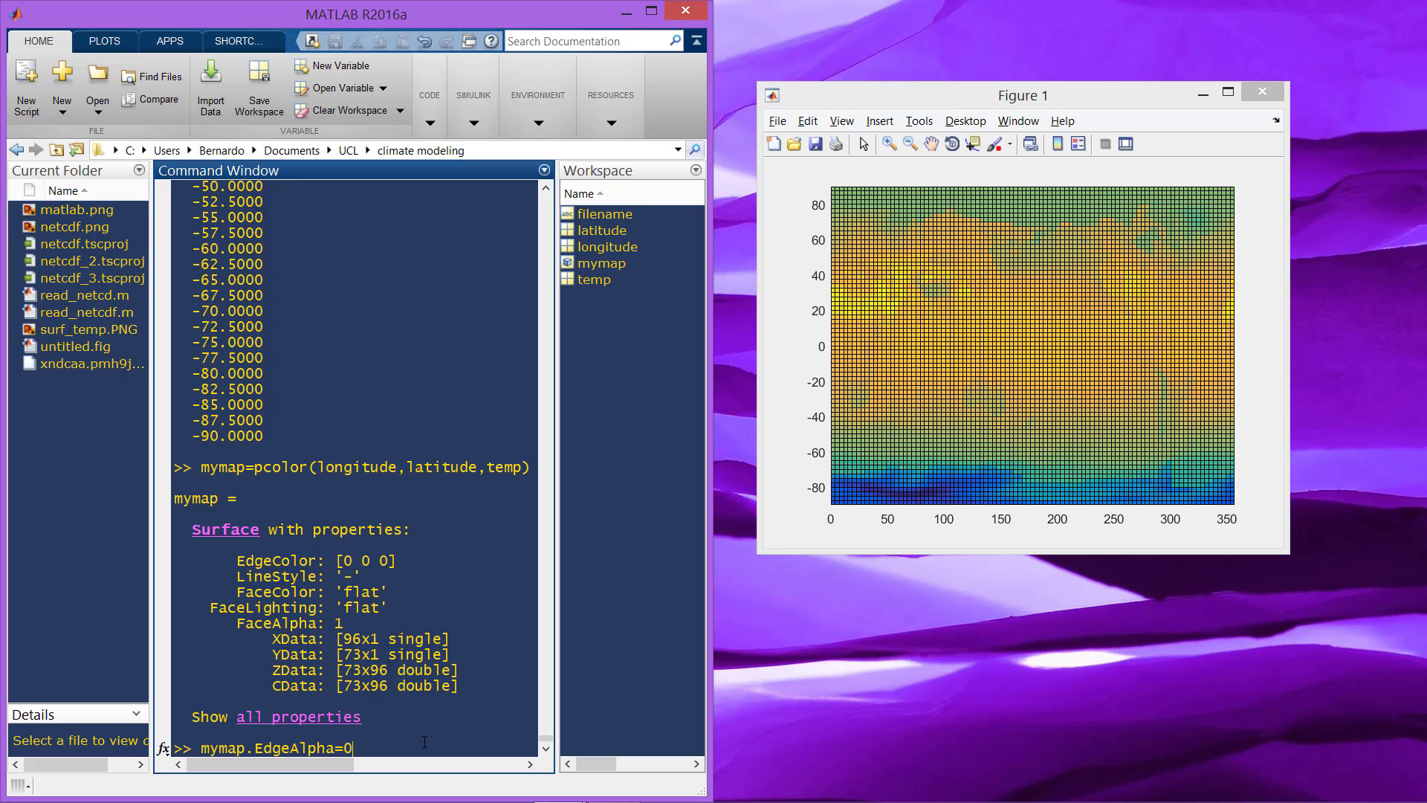
pyautogui.press('Return')
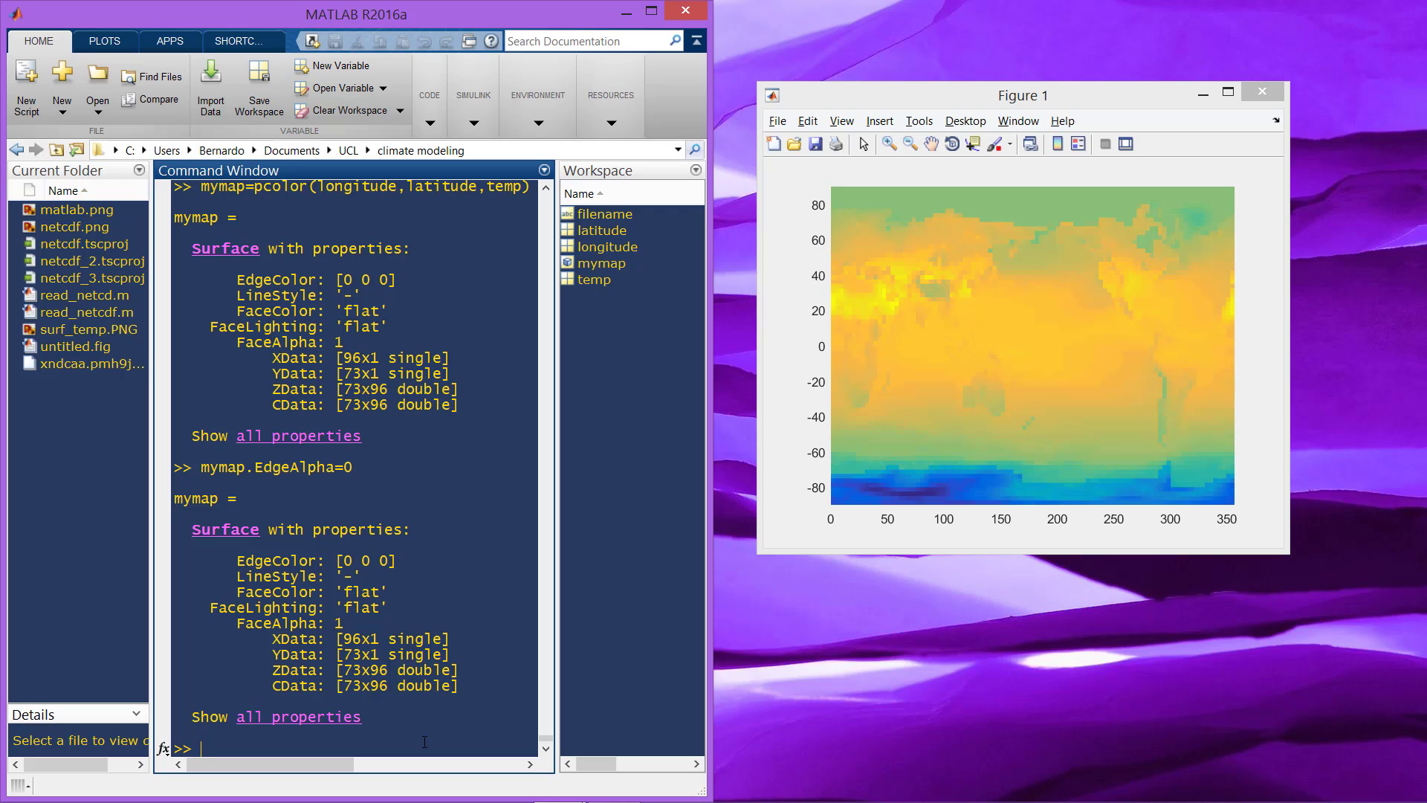
pyautogui.write('load coast')
pyautogui.press('Return')
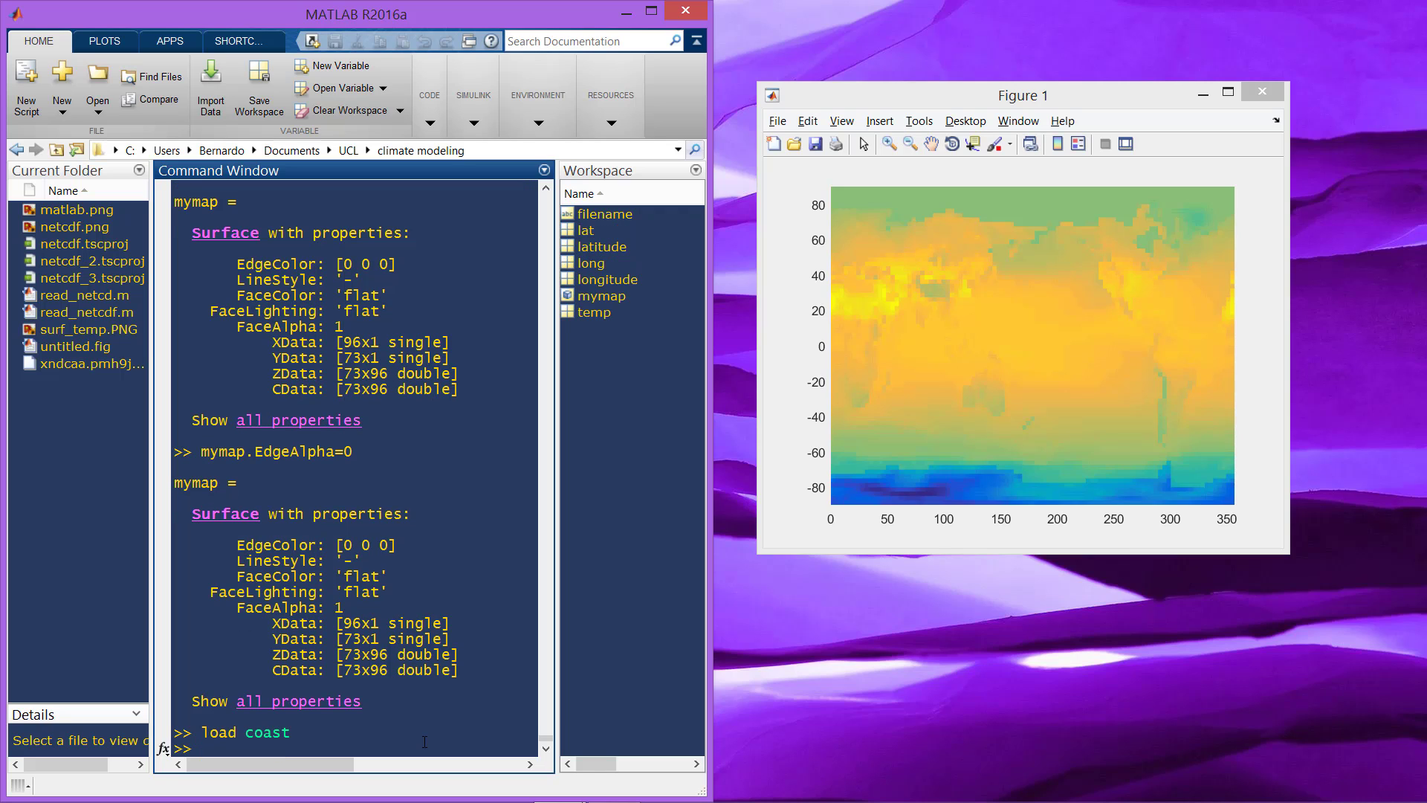
pyautogui.write('hold on')
pyautogui.press('Return')
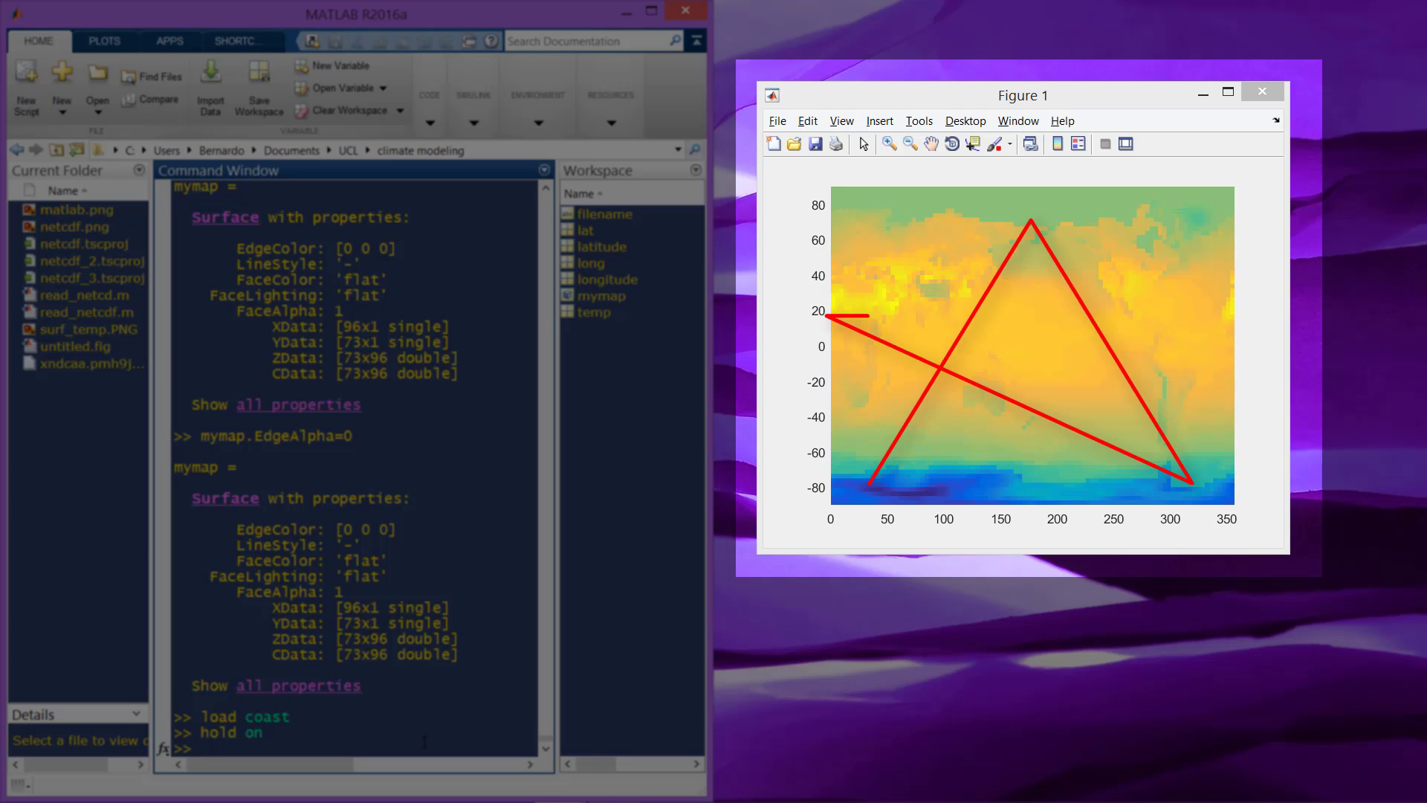
# Plot black coastlines with plot(long,lat,'k') plus a copy shifted by 360.
pyautogui.write('plot(')
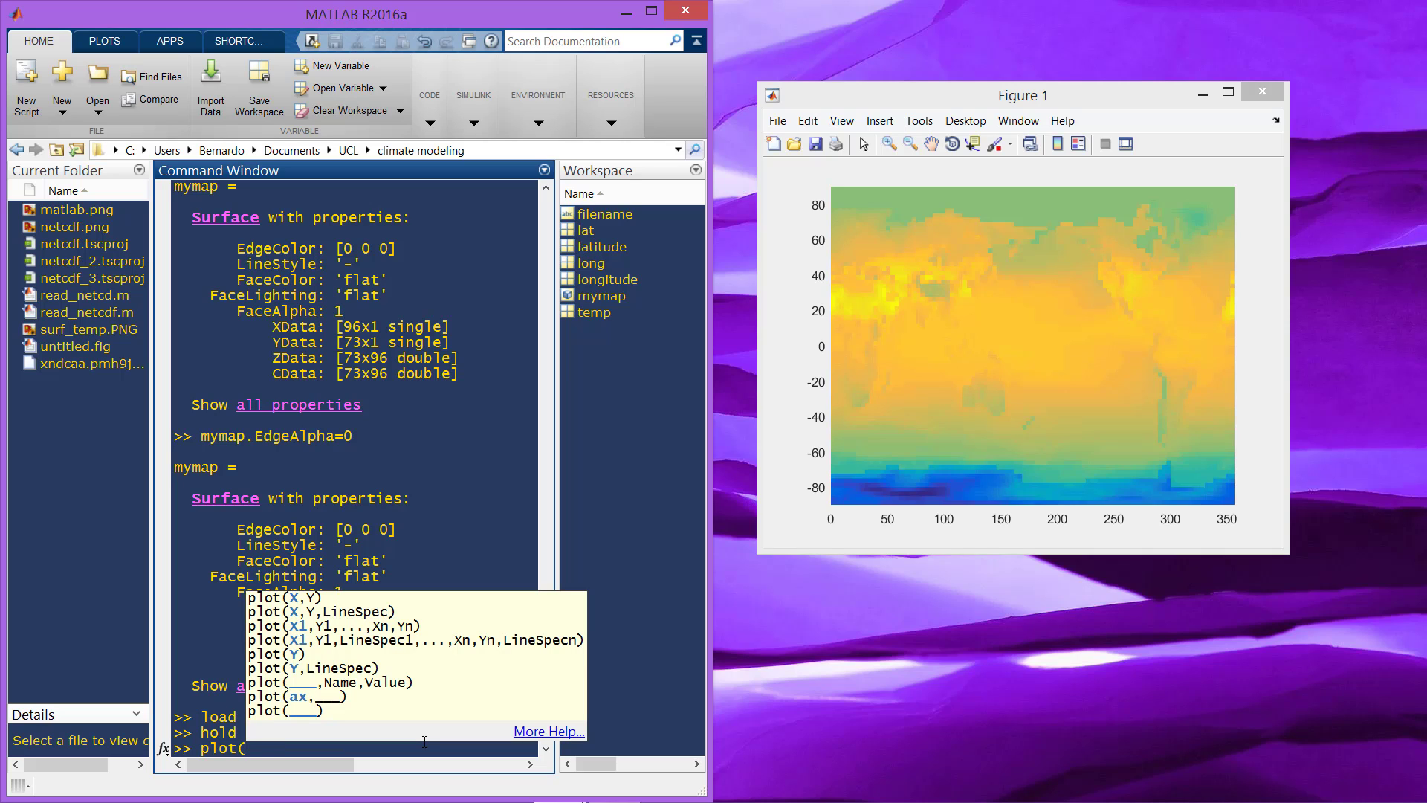
pyautogui.write('lng')
pyautogui.press('BackSpace')
pyautogui.press('BackSpace')
pyautogui.write('ong')
pyautogui.write(',')
pyautogui.write('lat')
pyautogui.write(",'kp")
pyautogui.press('BackSpace')
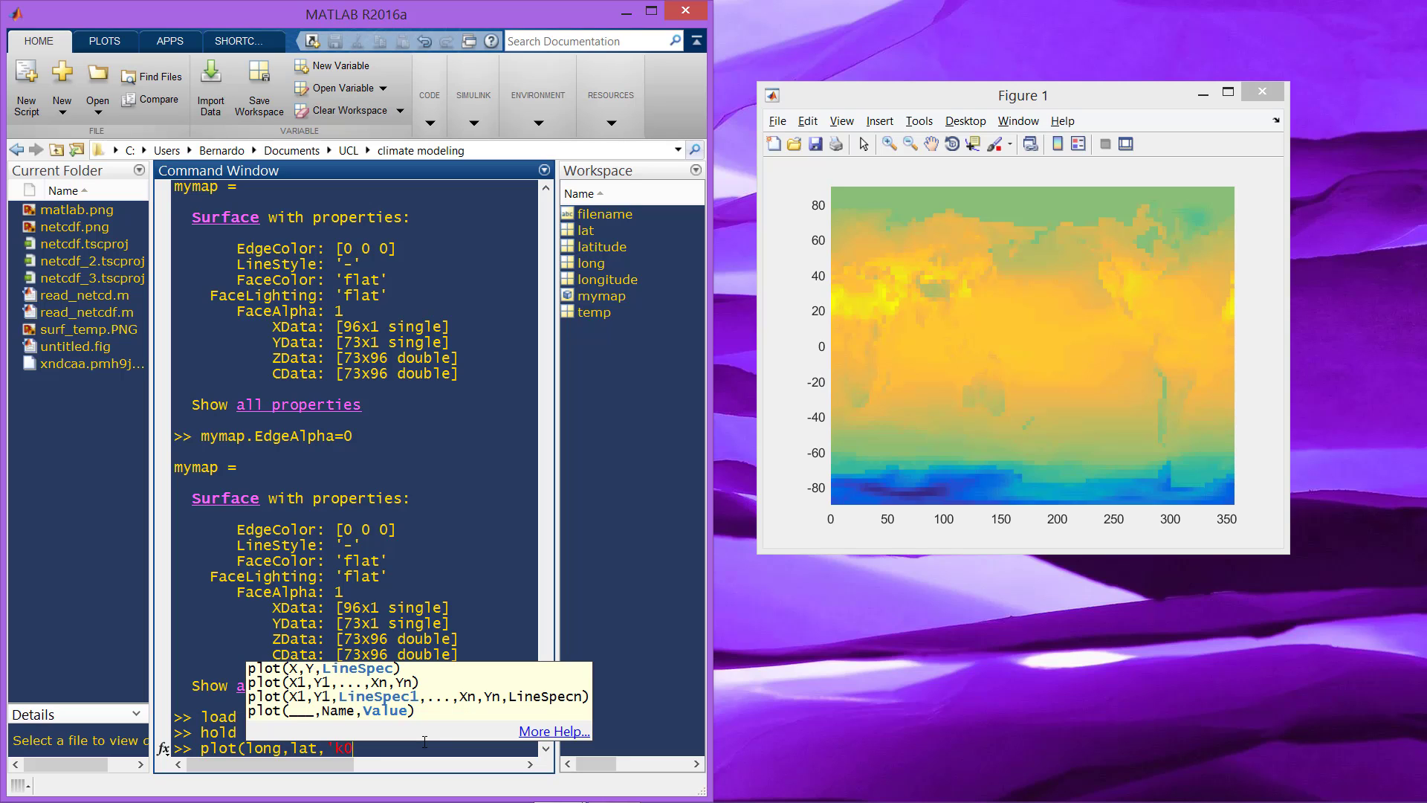
pyautogui.write("')")
pyautogui.press('Return')
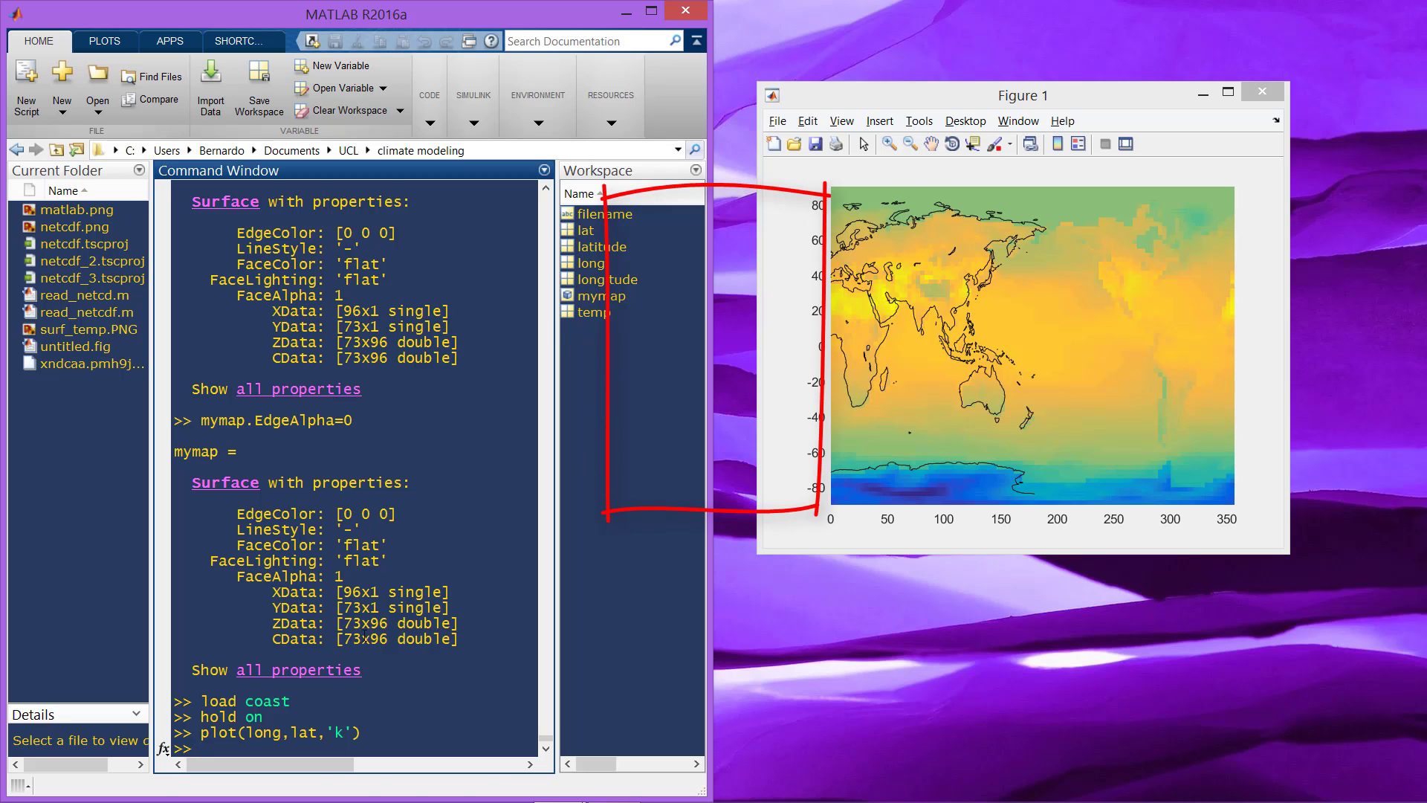
pyautogui.write('plot(')
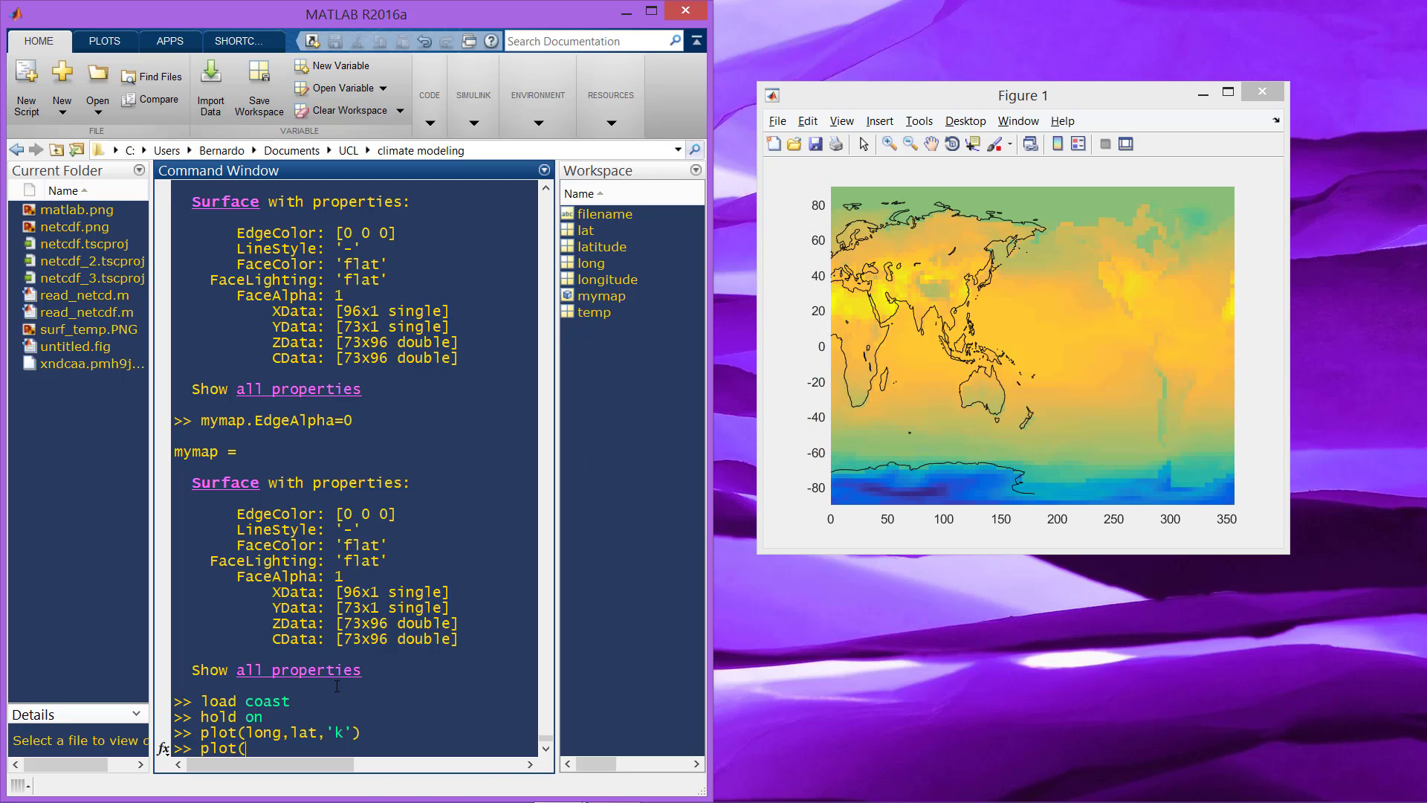
pyautogui.write("long+360,lat,'k')")
pyautogui.press('Return')
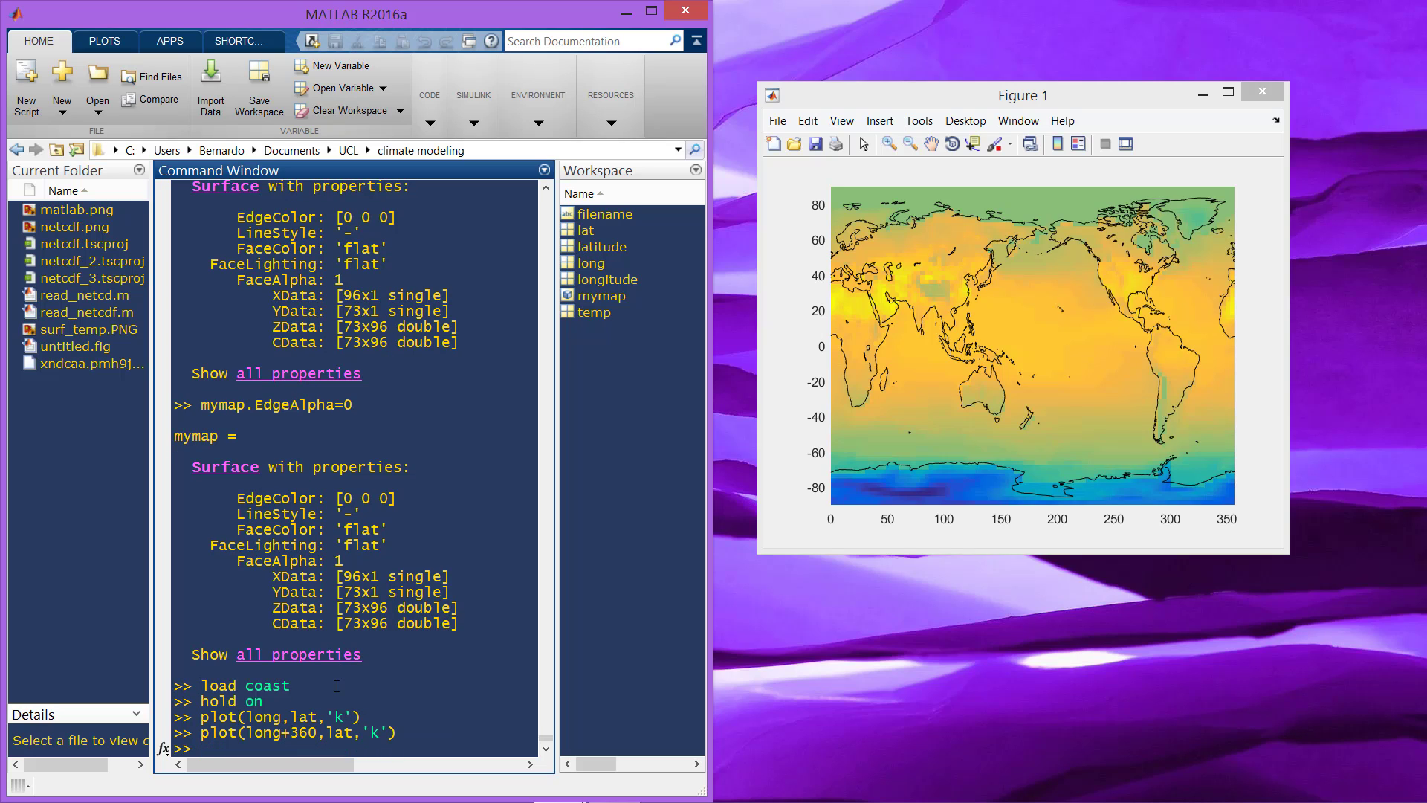
# Add a colorbar and limit the colour range with caxis([-10 30]).
pyautogui.write('colorbar')
pyautogui.press('Return')
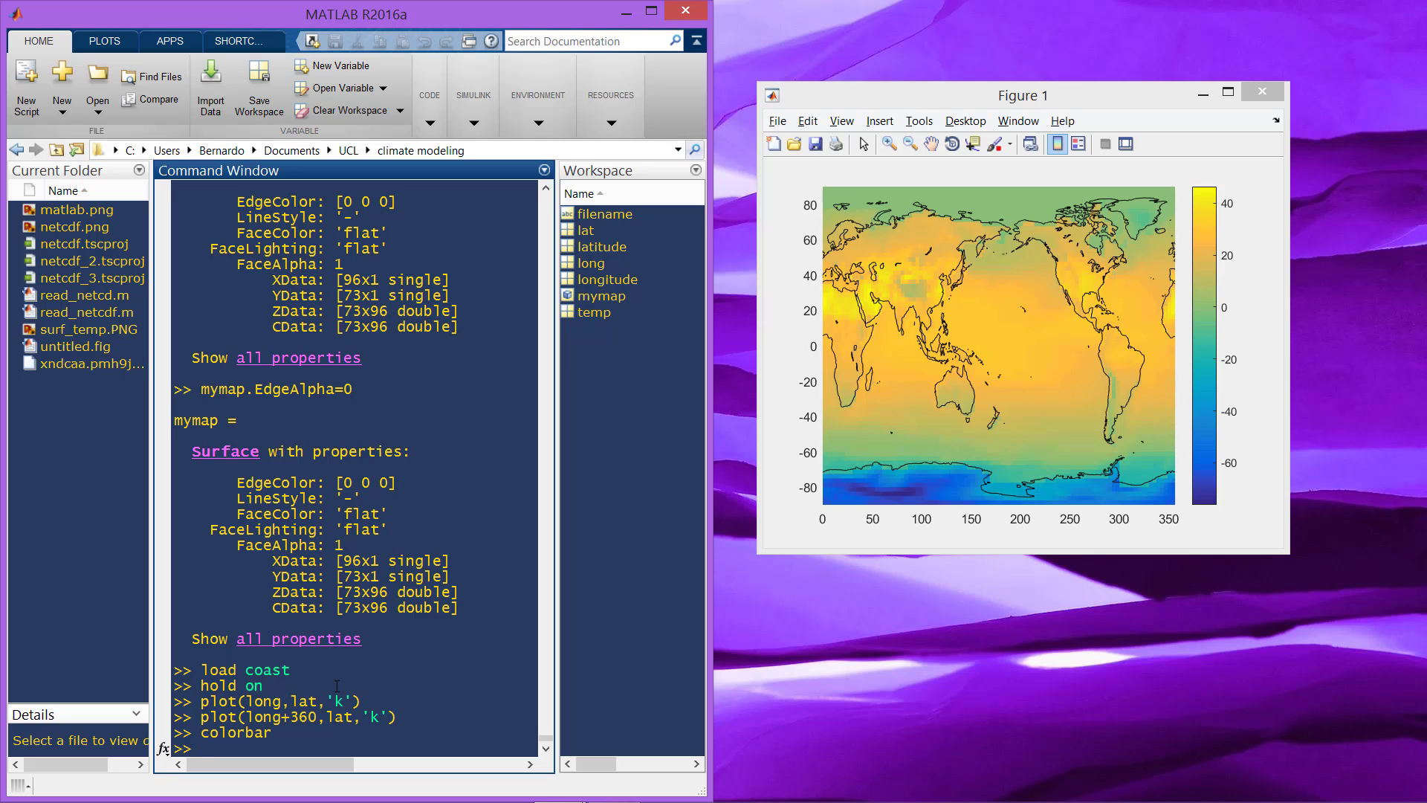
pyautogui.write('caxiz')
pyautogui.press('BackSpace')
pyautogui.write('x')
pyautogui.press('BackSpace')
pyautogui.write('s([')
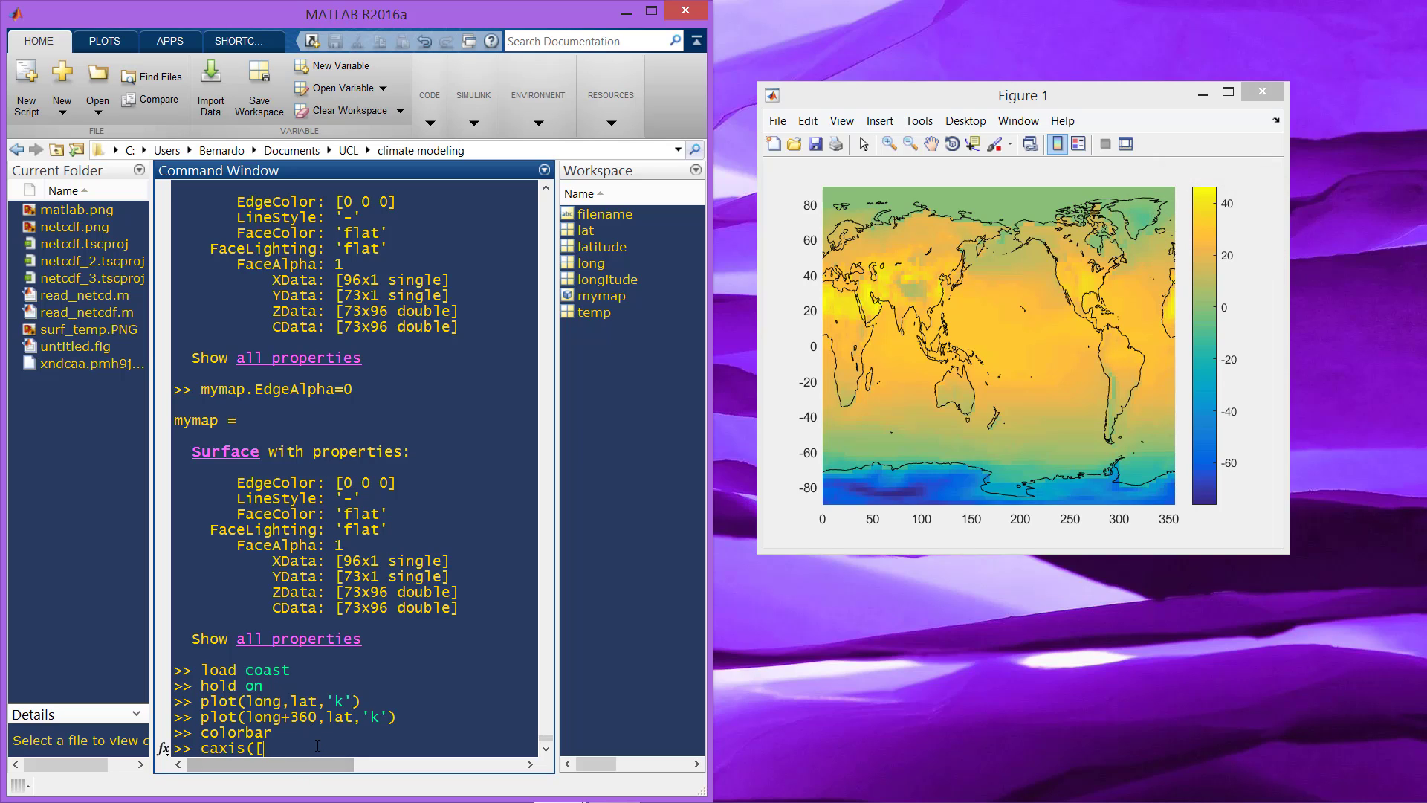
pyautogui.write('-10')
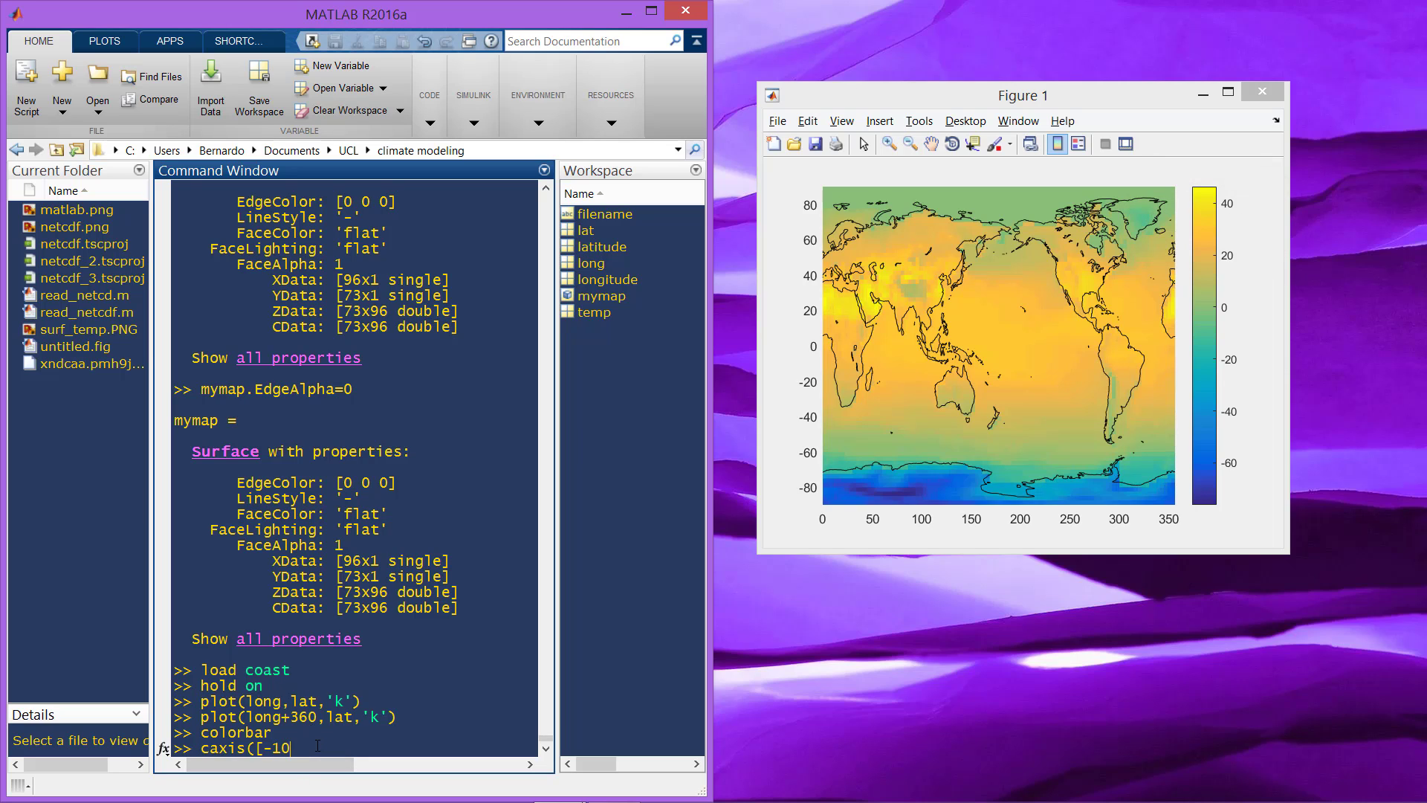
pyautogui.write(' 30])')
pyautogui.press('Return')
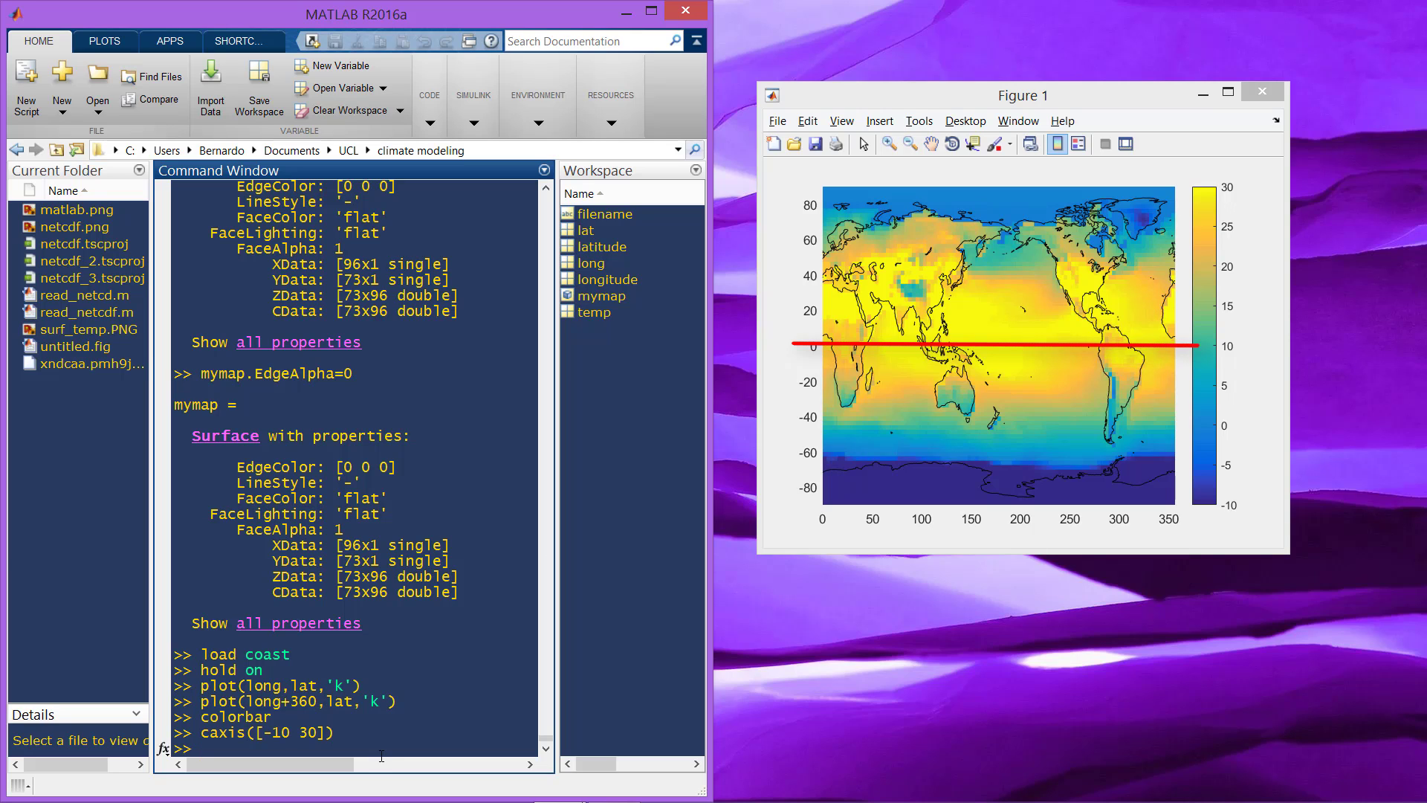
# Run xlabel('longitude'), ylabel('latitude') and title('temperature in °C') on the map.
pyautogui.write('xlabel(')
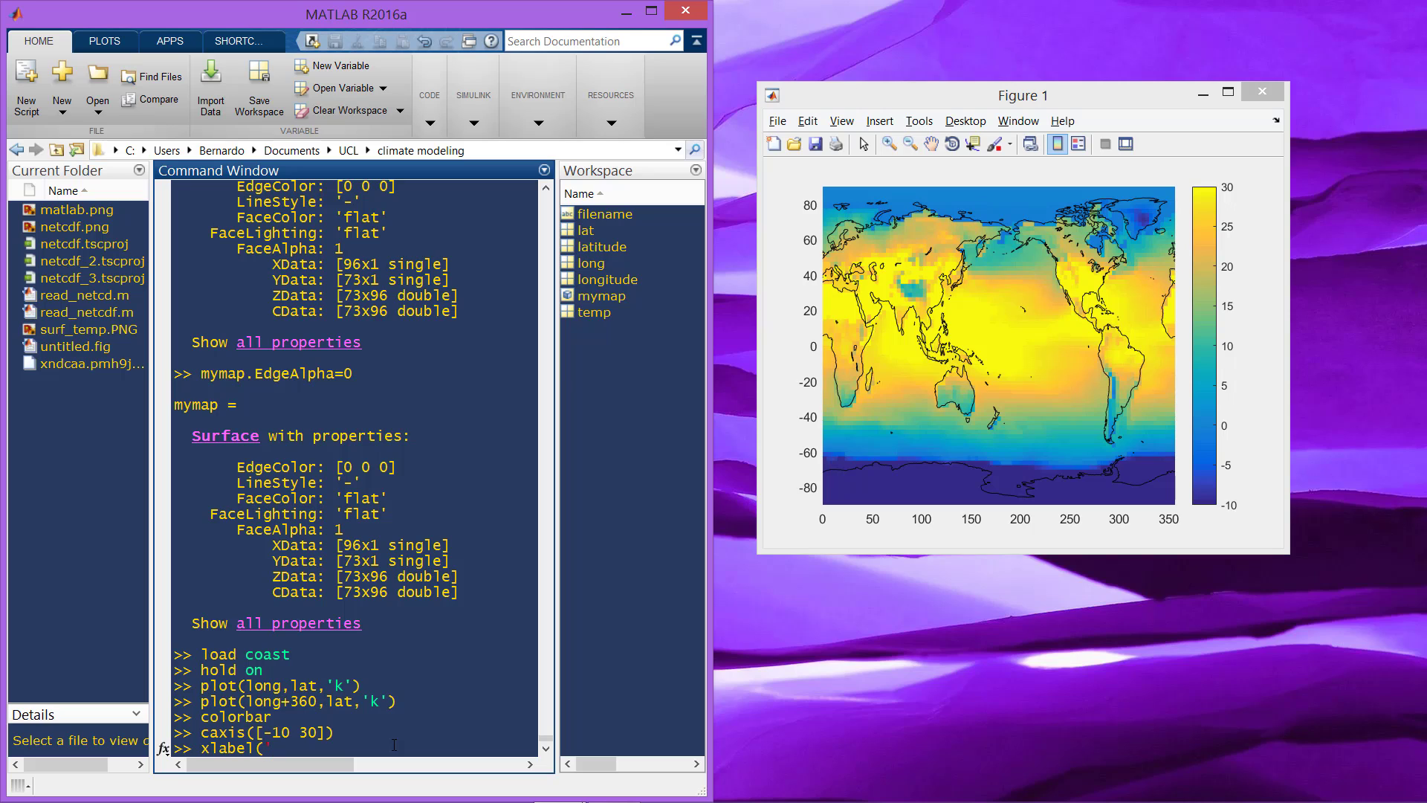
pyautogui.write("'longitude')")
pyautogui.press('Return')
pyautogui.write('ylbael(')
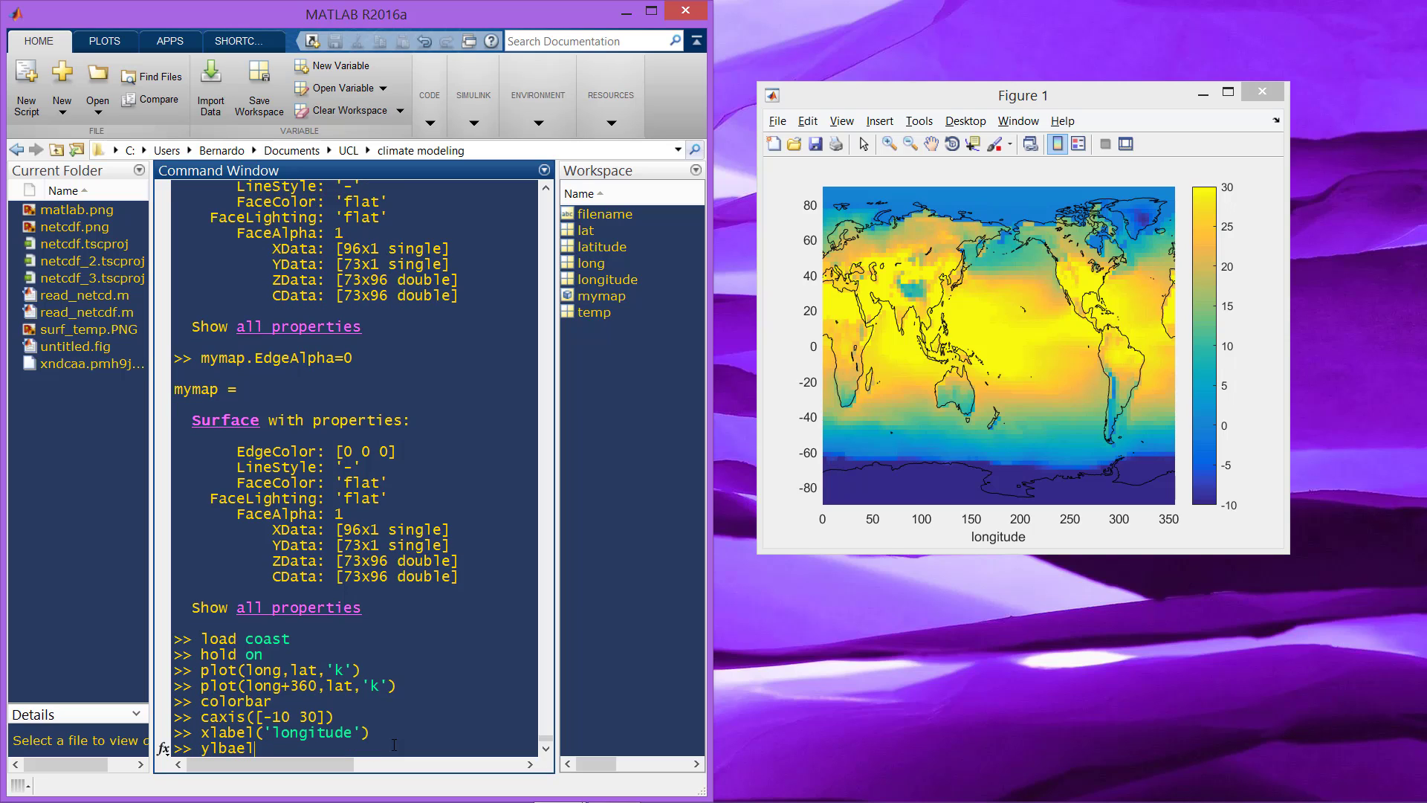
pyautogui.press('BackSpace')
pyautogui.press('BackSpace')
pyautogui.press('BackSpace')
pyautogui.press('BackSpace')
pyautogui.press('BackSpace')
pyautogui.write("abel('latitude')")
pyautogui.press('Return')
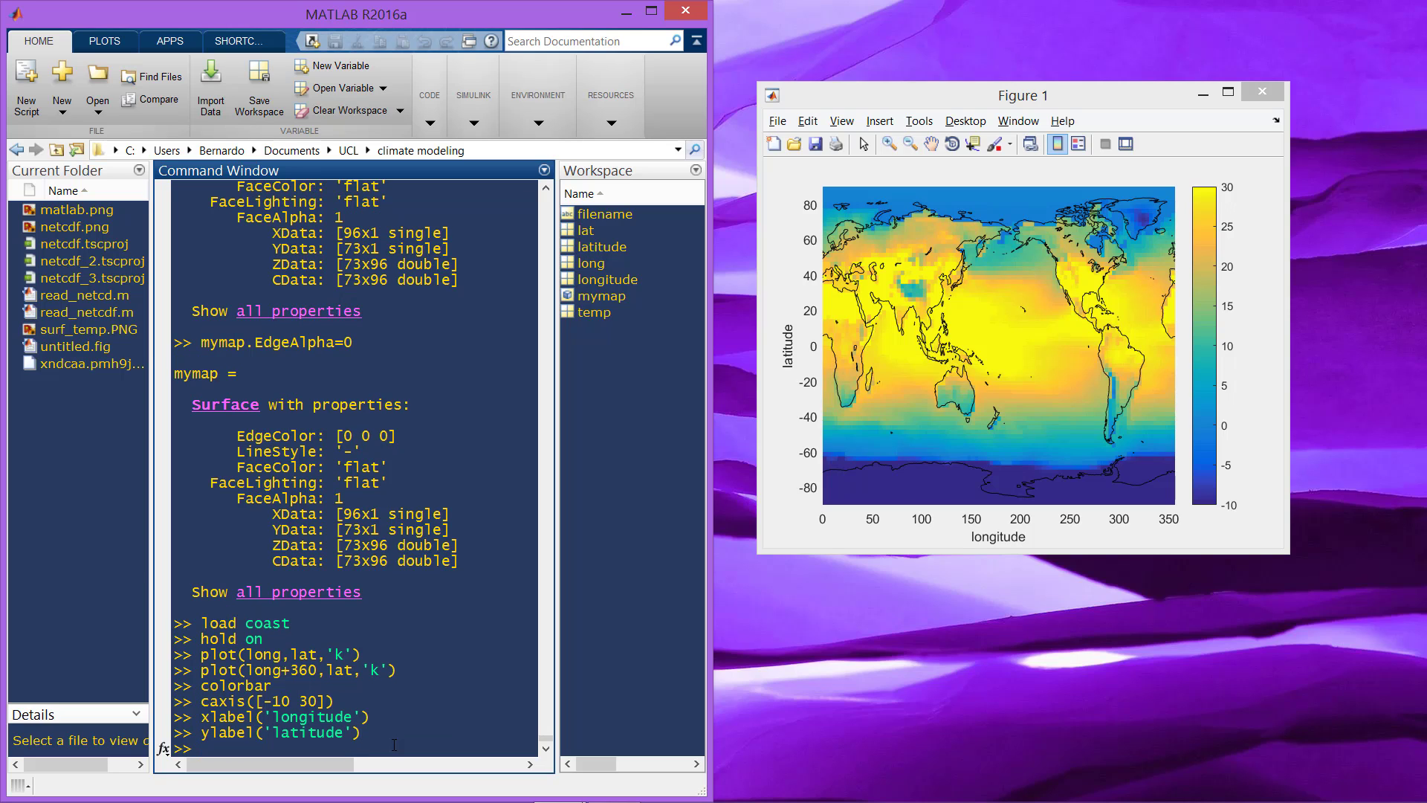
pyautogui.write("title('temperature in °C'")
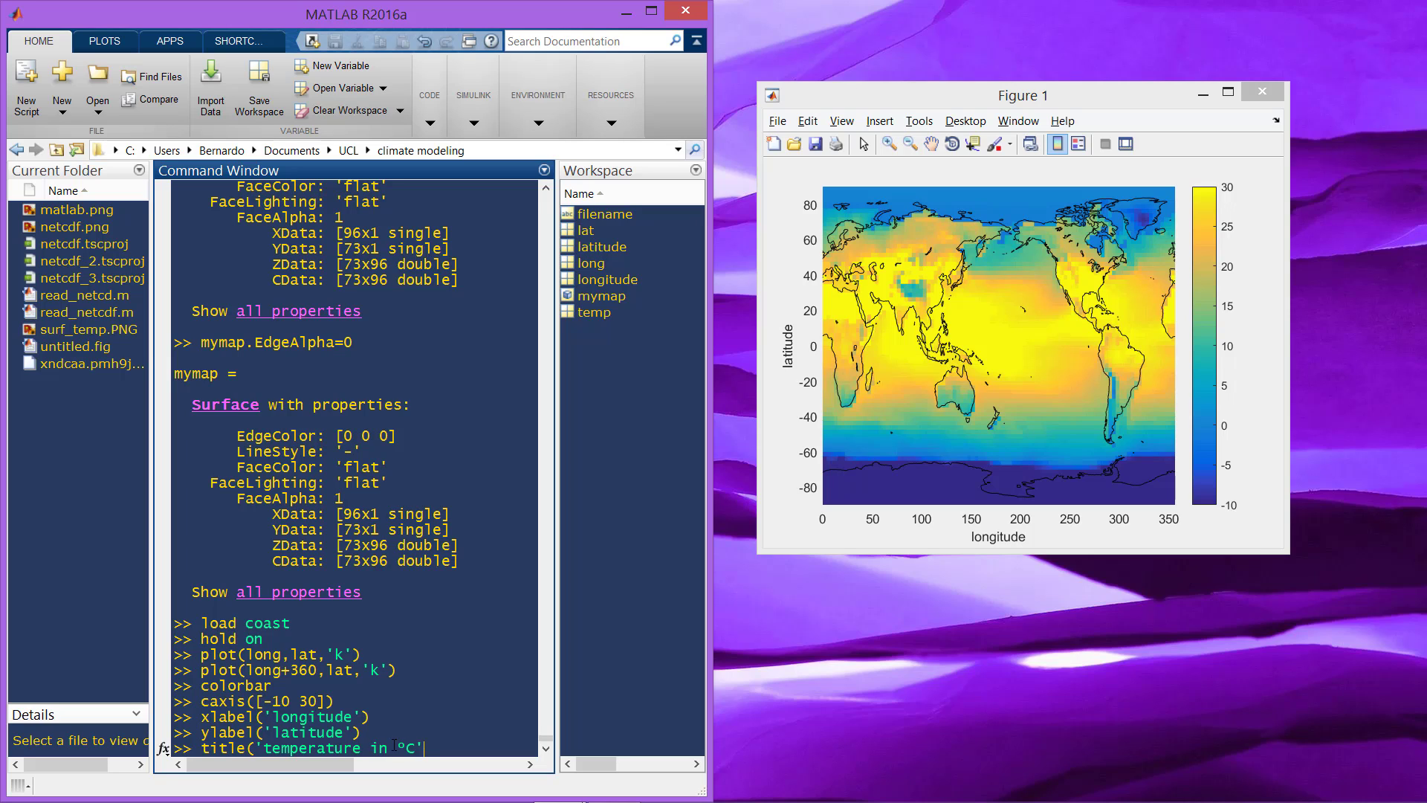
pyautogui.write(')')
pyautogui.press('Return')
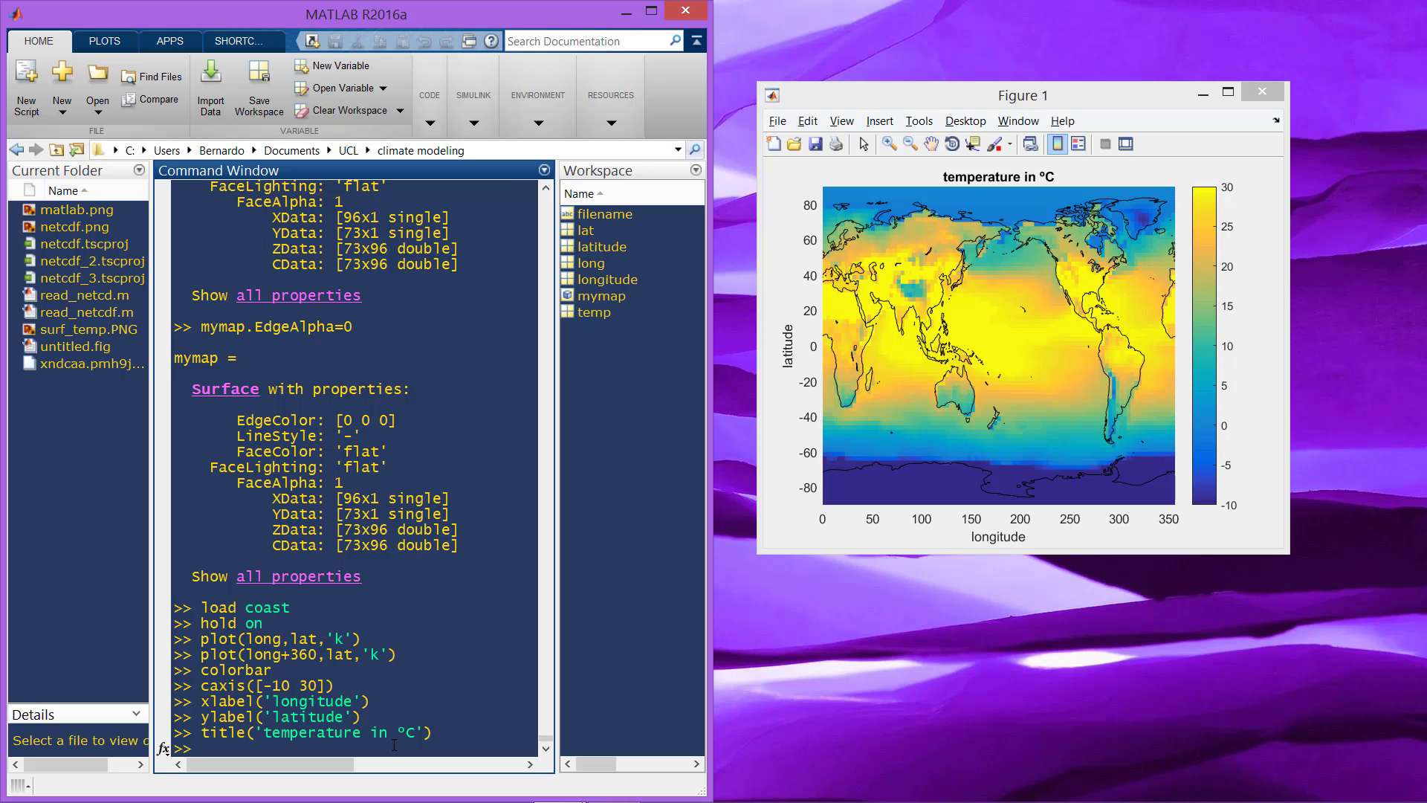
pyautogui.click(817, 145)
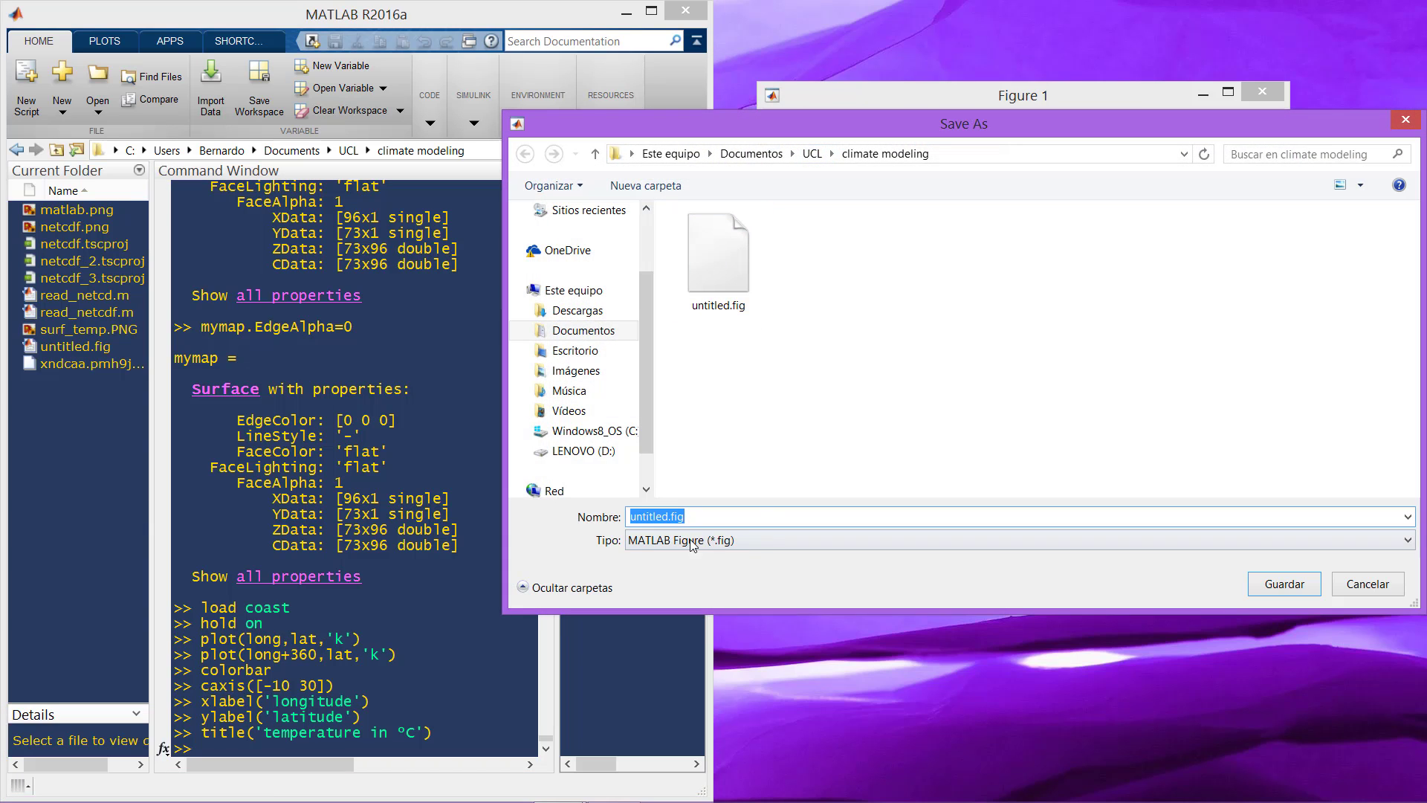
pyautogui.click(694, 547)
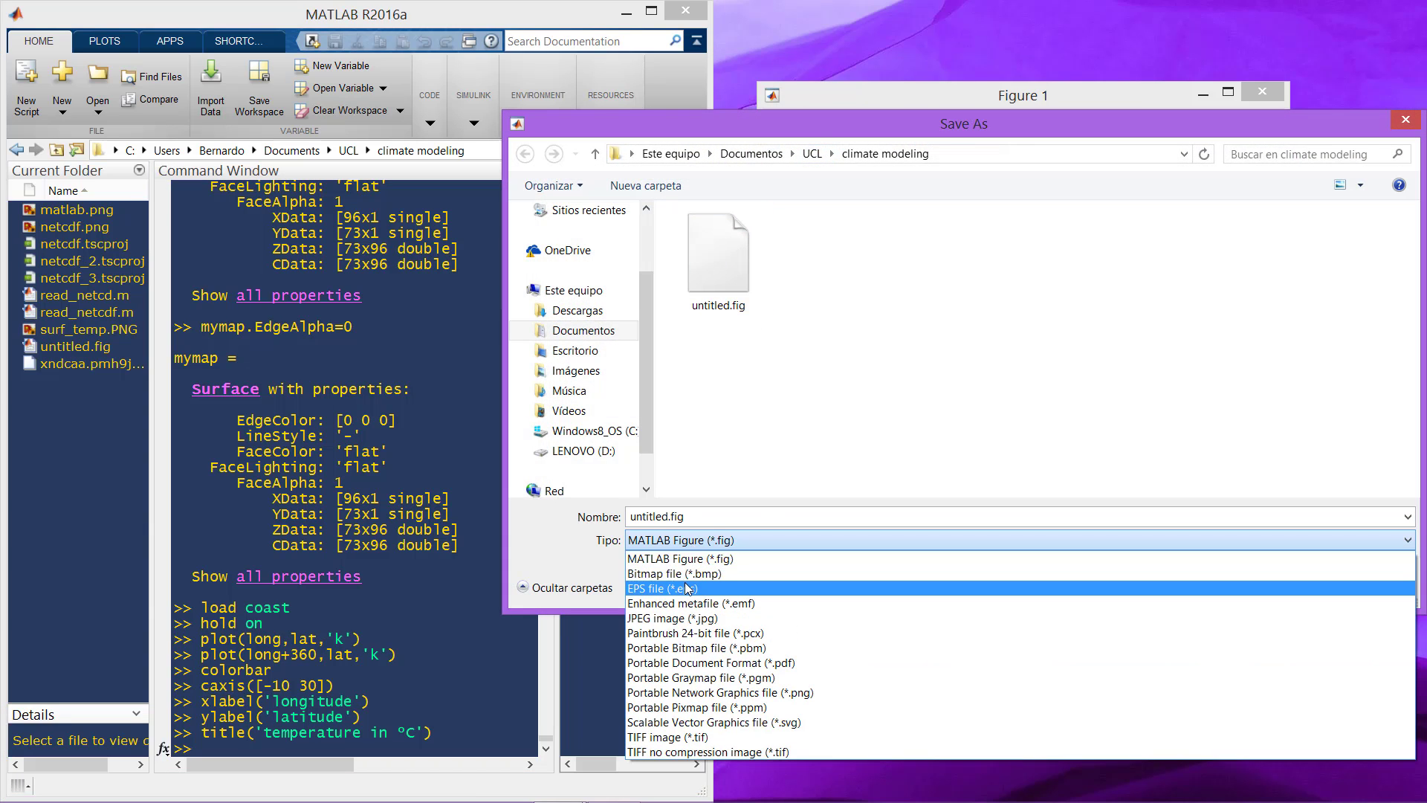
pyautogui.click(524, 549)
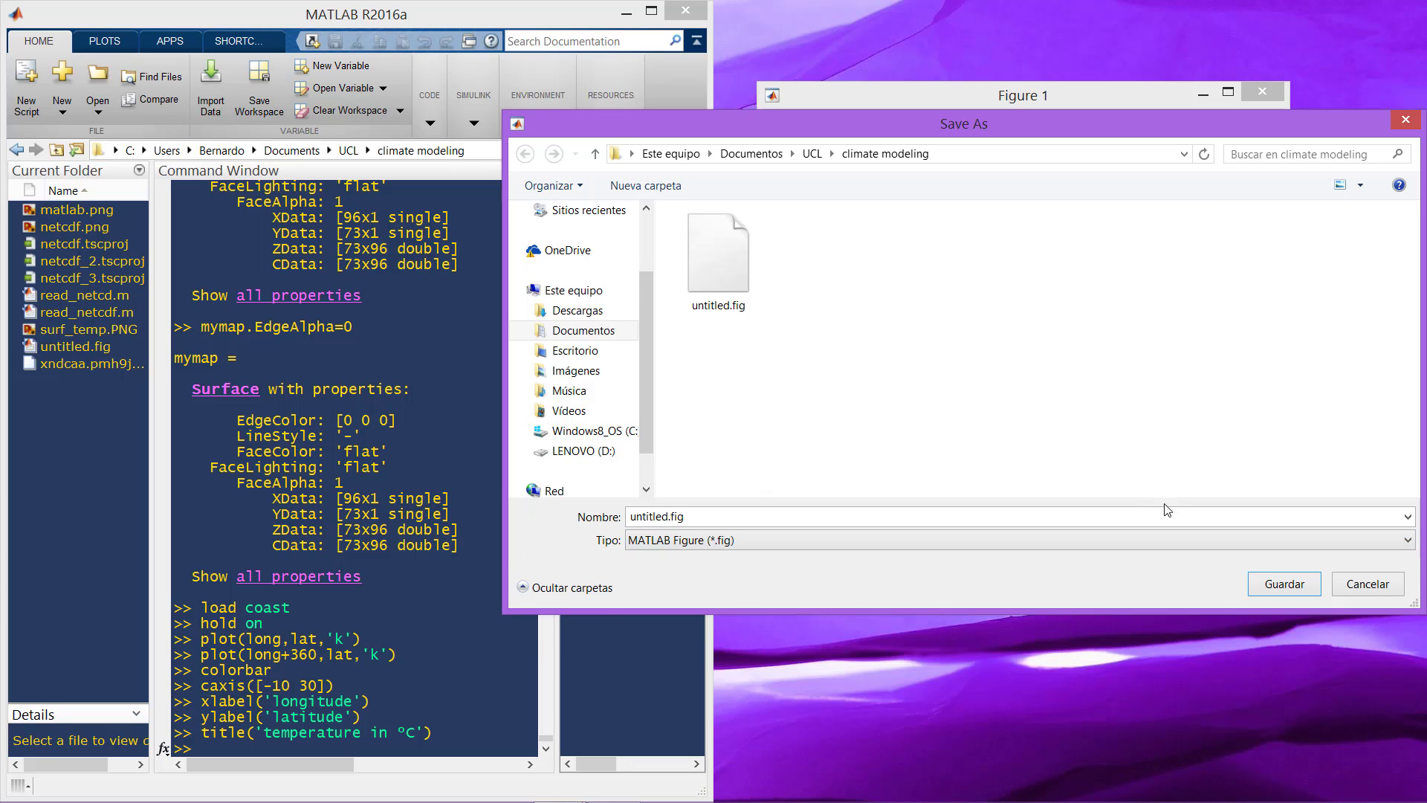
pyautogui.click(1367, 583)
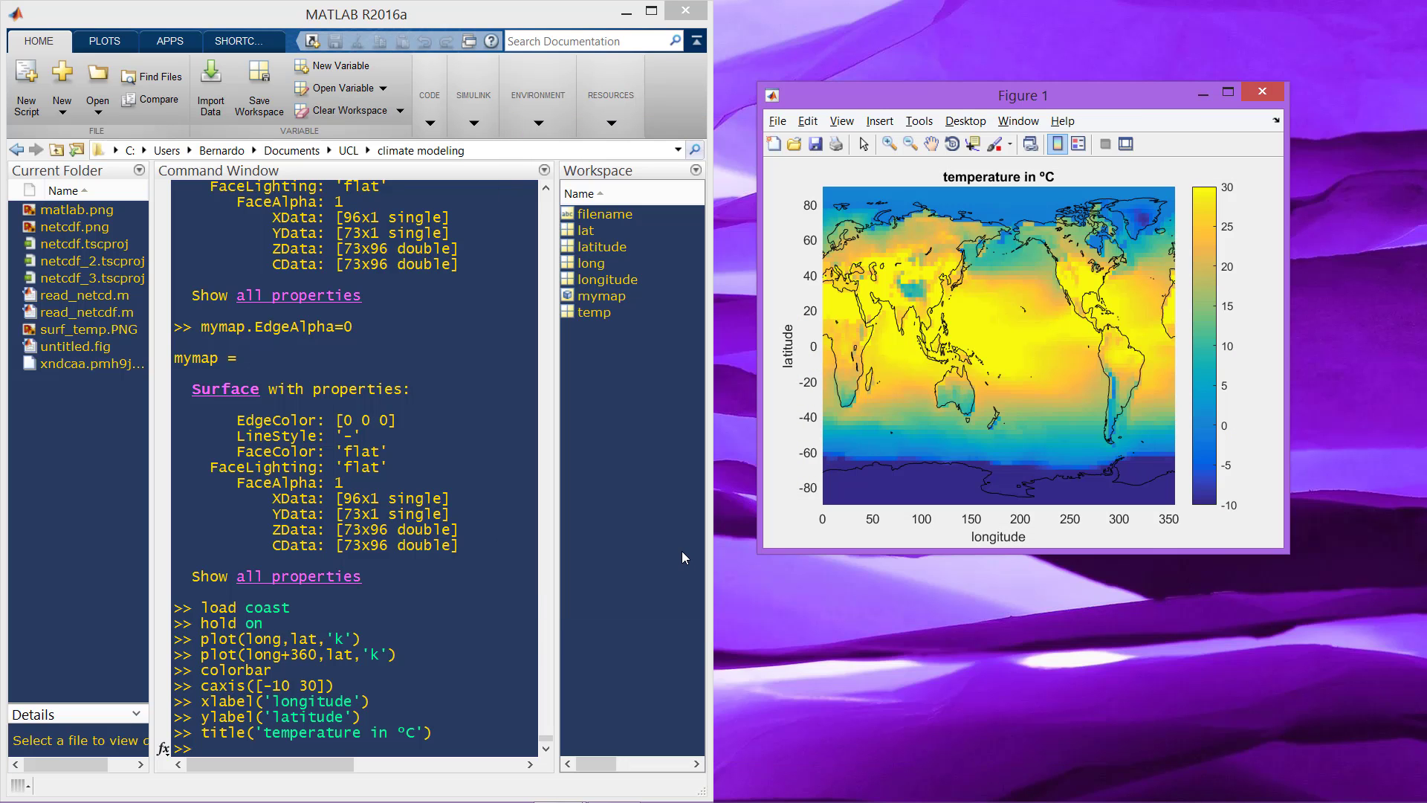